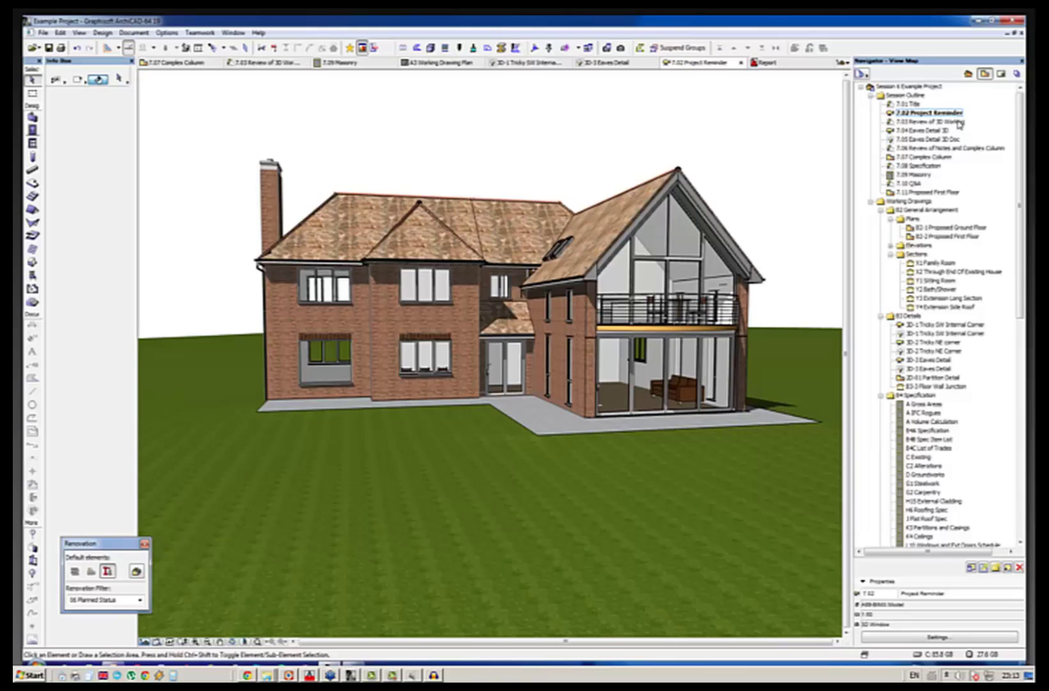
Open the 7.03 Review of 3D Working view, select then deselect the slide figure, and re-pick its entry.
double_click(960, 122)
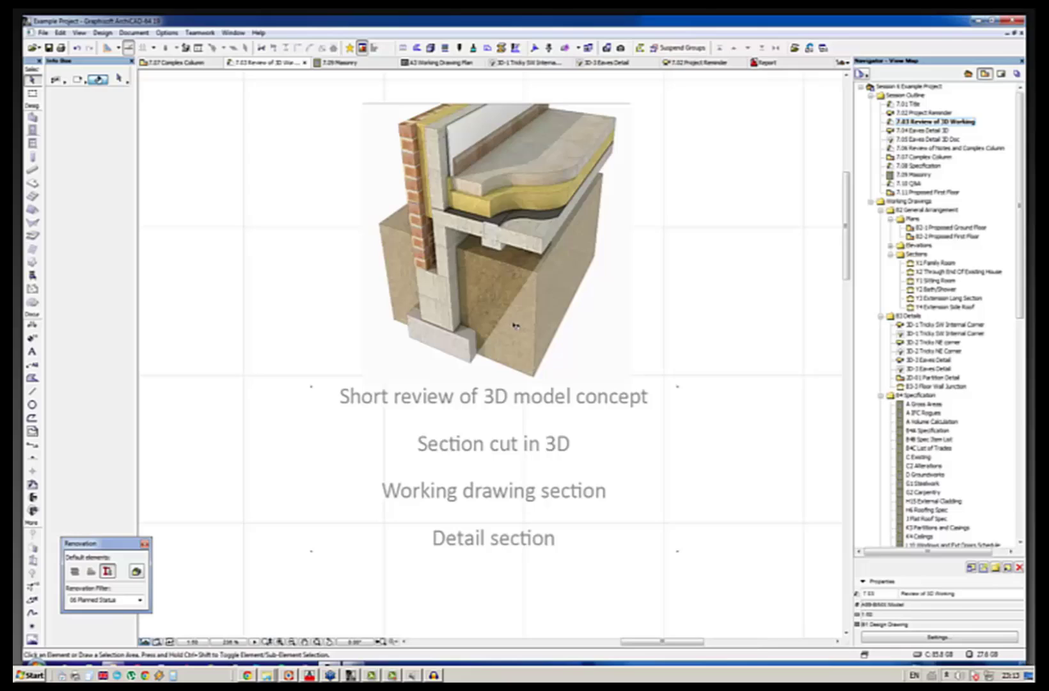
click(512, 324)
click(740, 493)
click(931, 123)
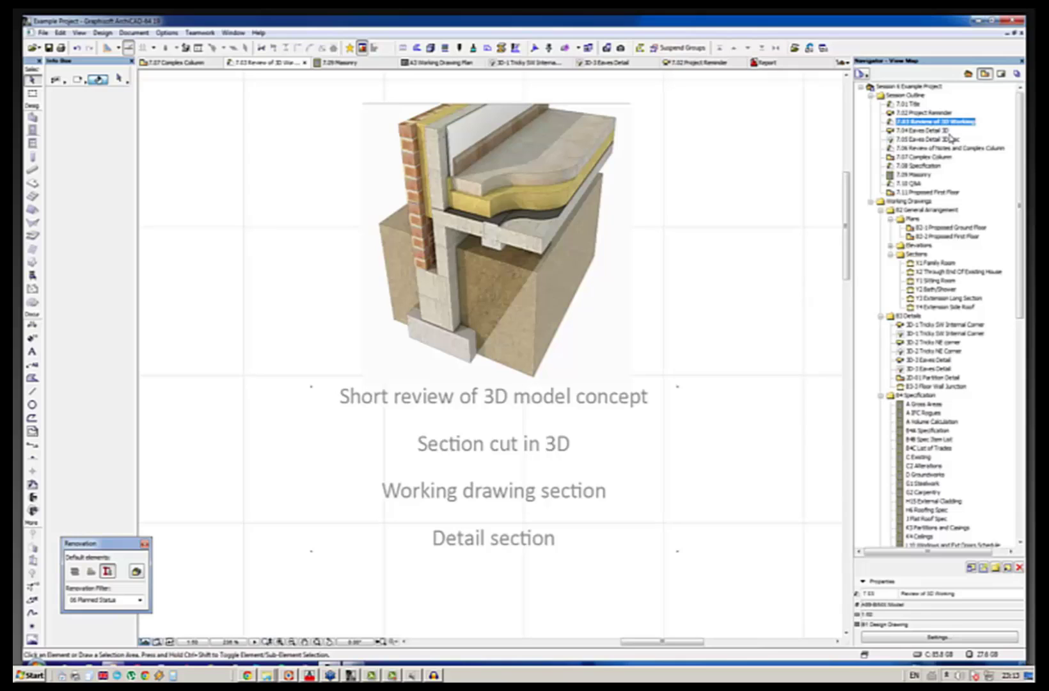
Open 7.04 Eaves Detail 3D and zoom out and back into the left eaves of the cut-away.
double_click(937, 131)
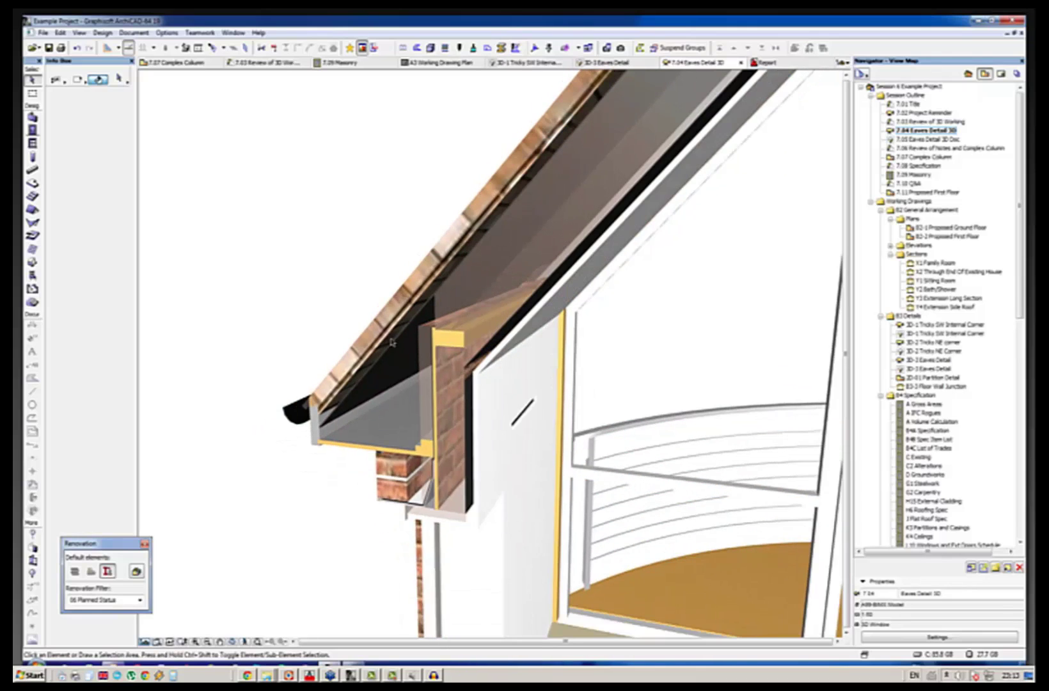
scroll(392, 342, down, 10)
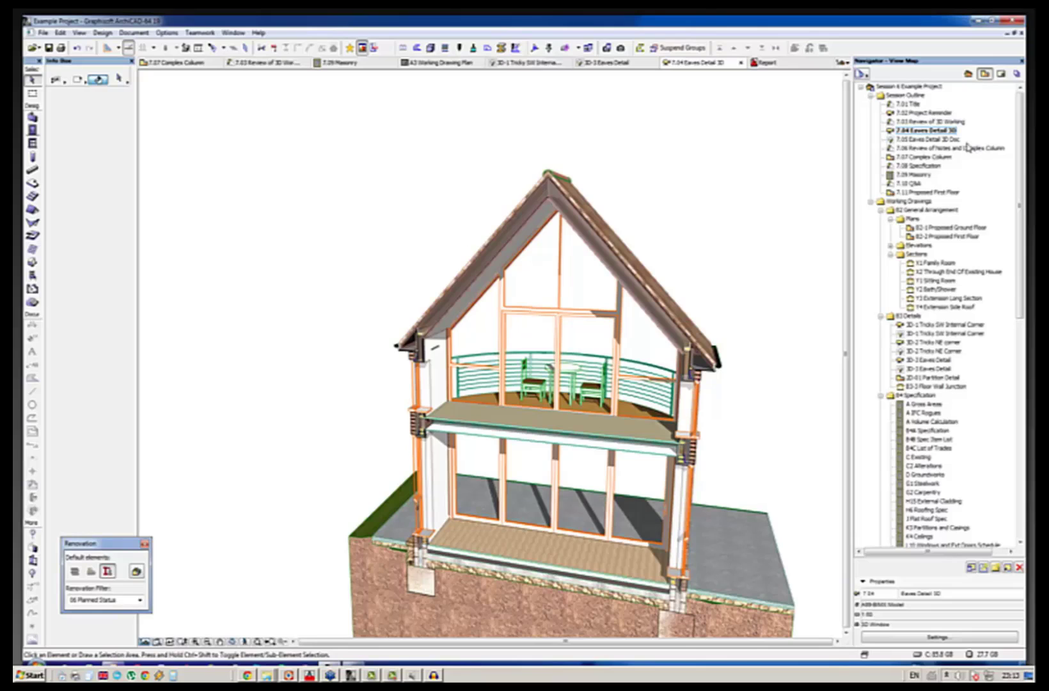
scroll(424, 348, up, 10)
mouse_move(426, 349)
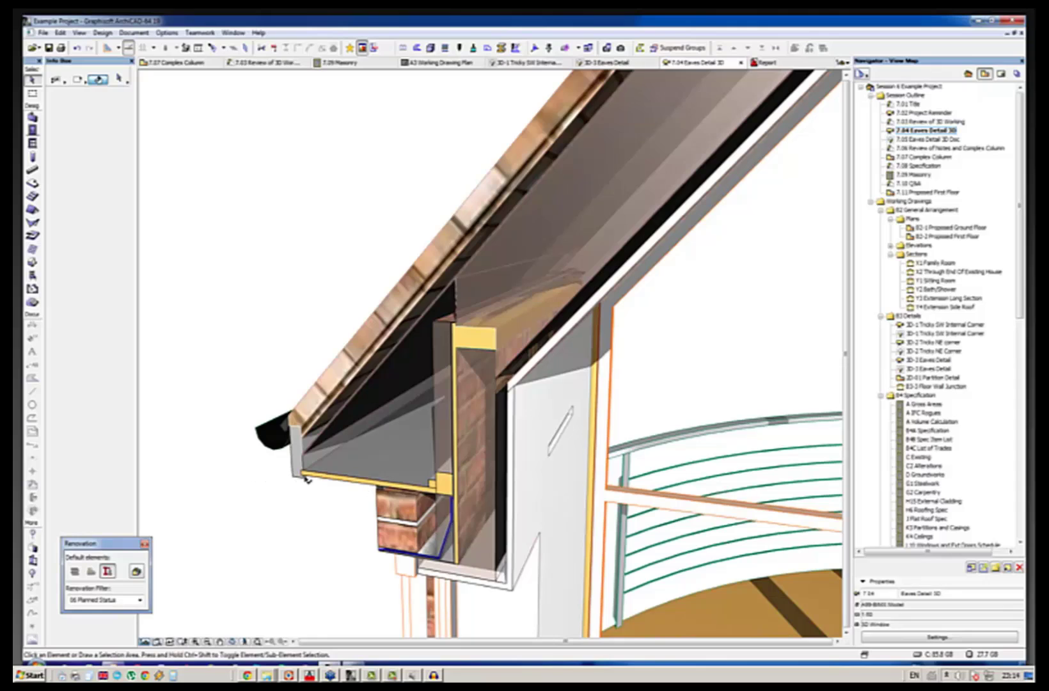
Inspect the eaves roof and external wall in turn, then select the F30-1 lintel beam.
click(305, 477)
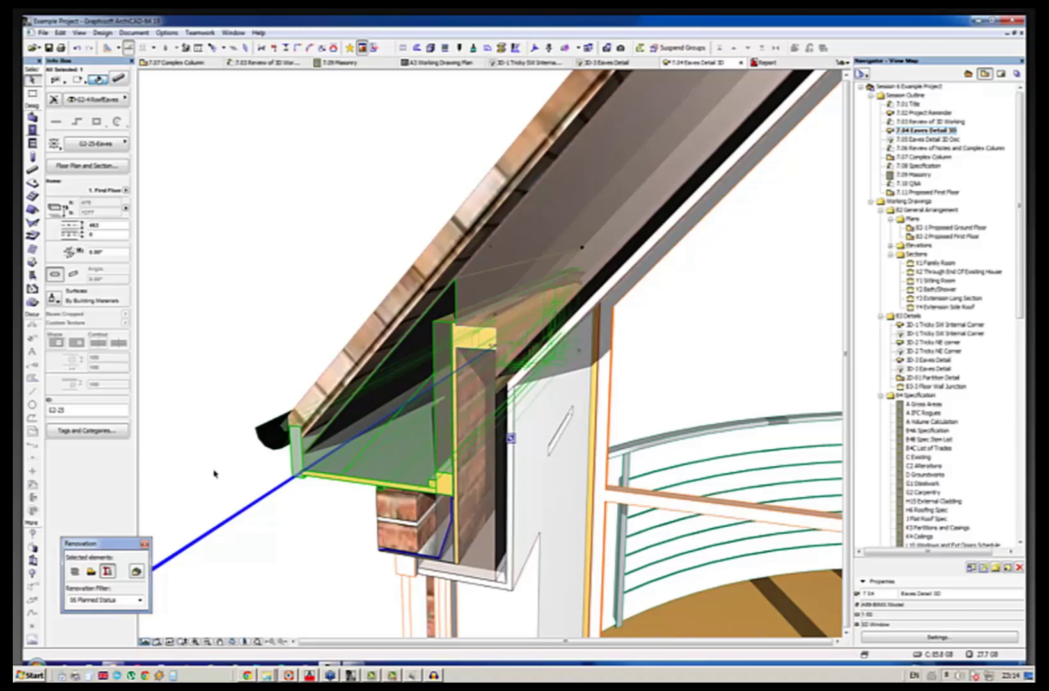
click(264, 346)
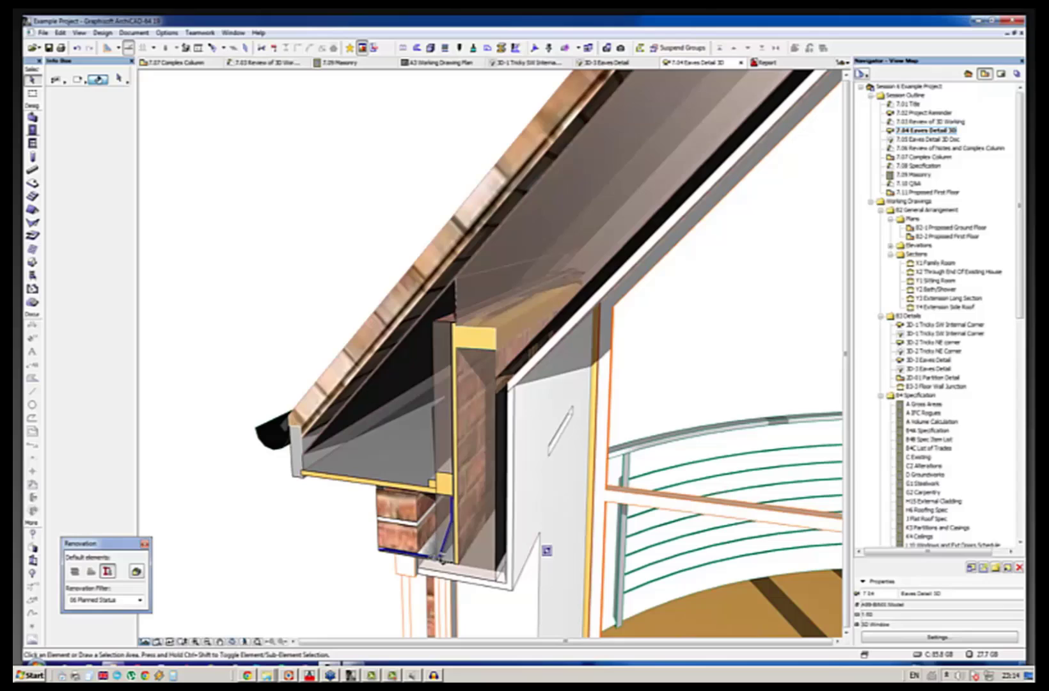
click(443, 551)
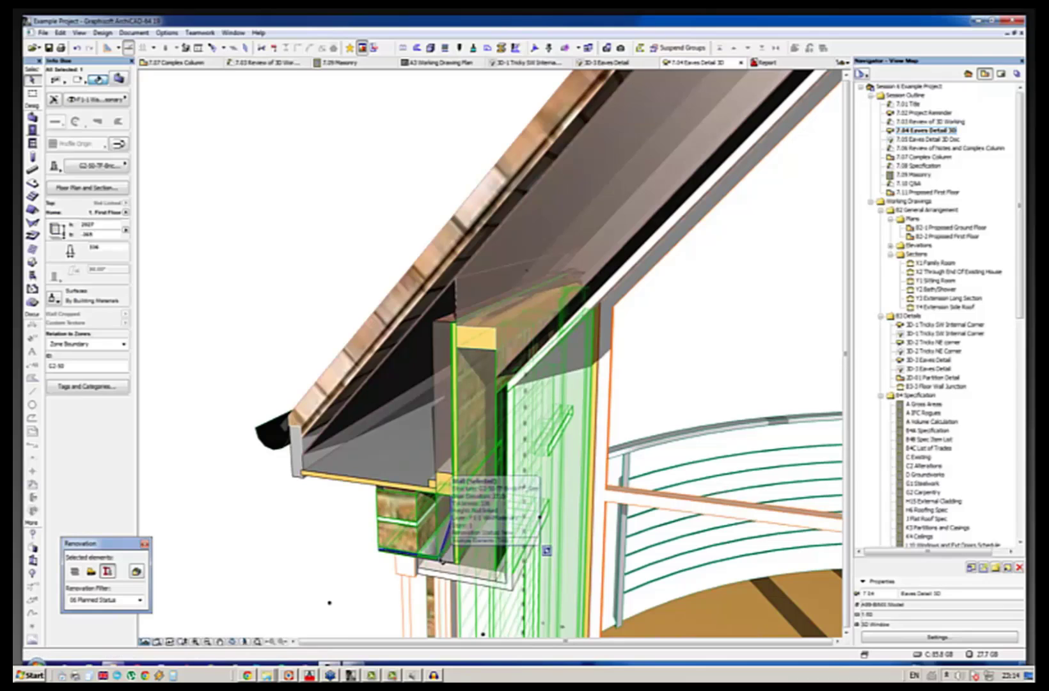
key(Escape)
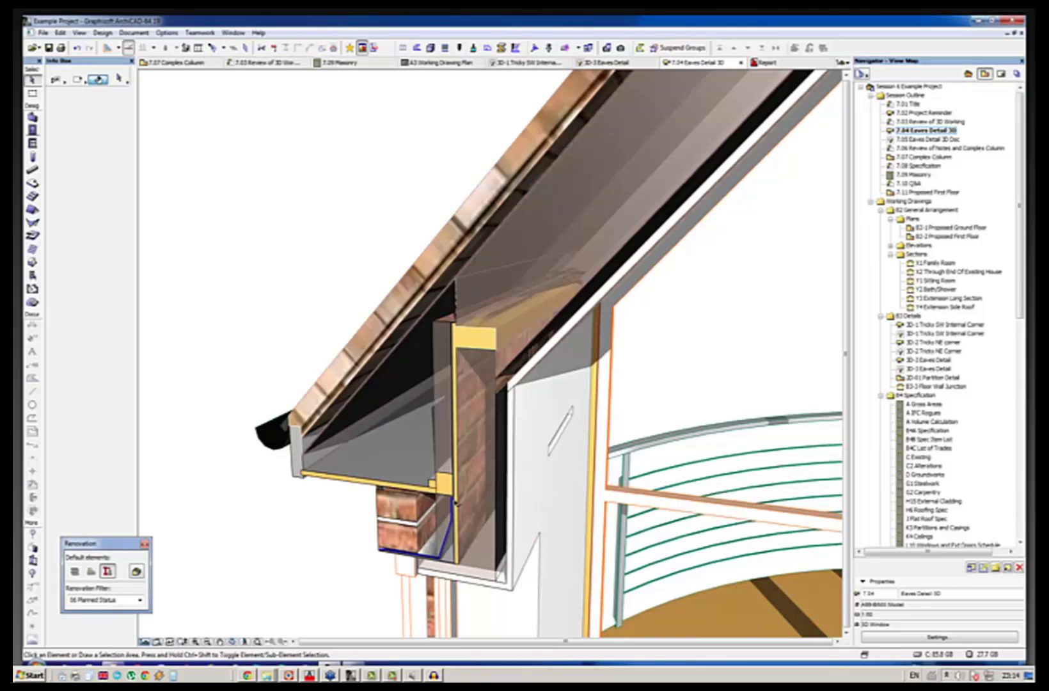
click(460, 503)
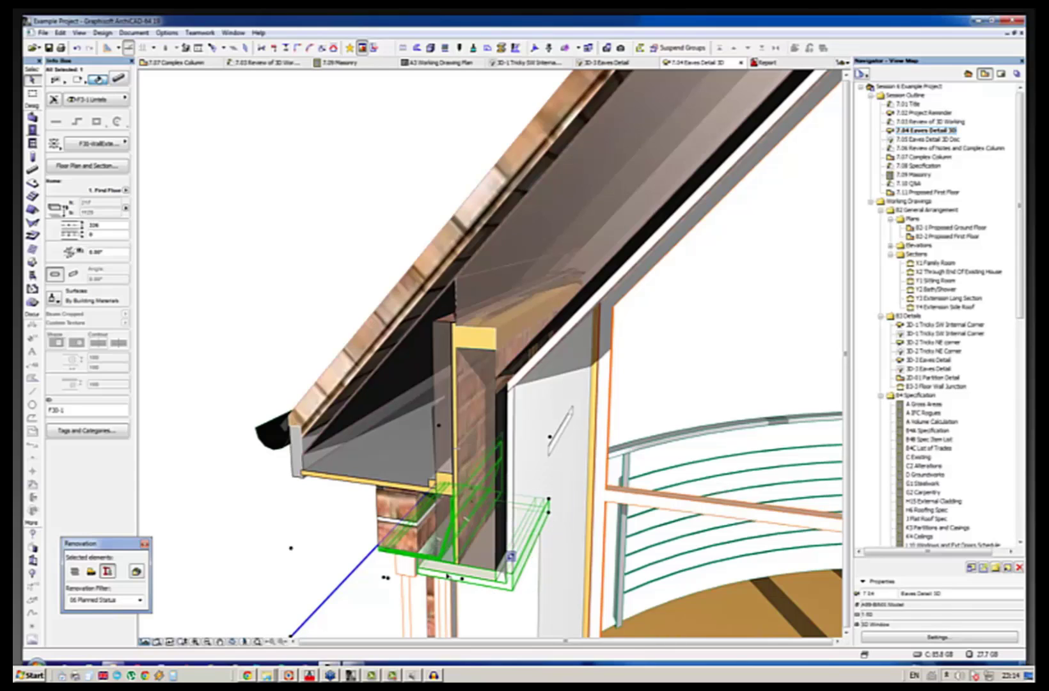
Edit the lintel's F30-WallExternal complex profile in the Profile Manager and zoom its angled section.
right_click(482, 548)
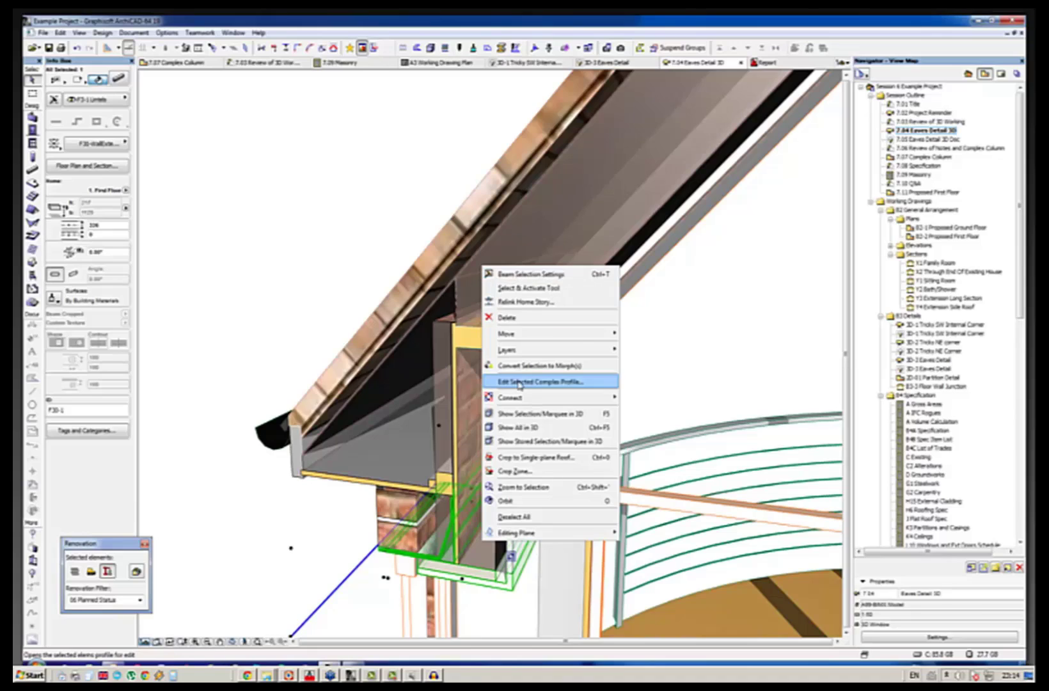
click(575, 387)
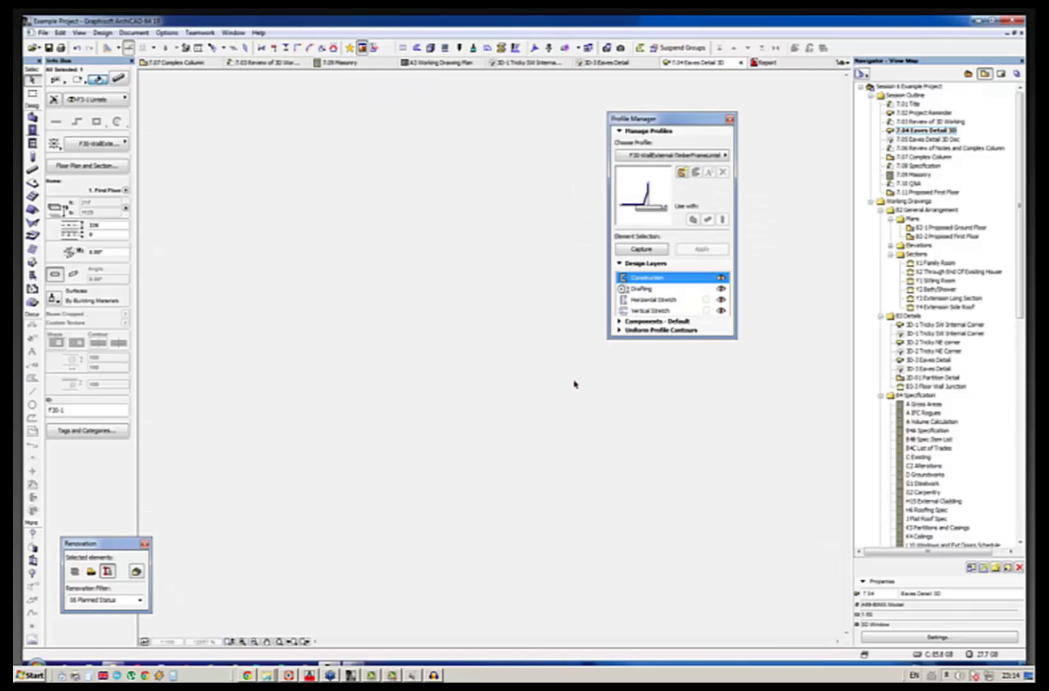
scroll(461, 414, down, 2)
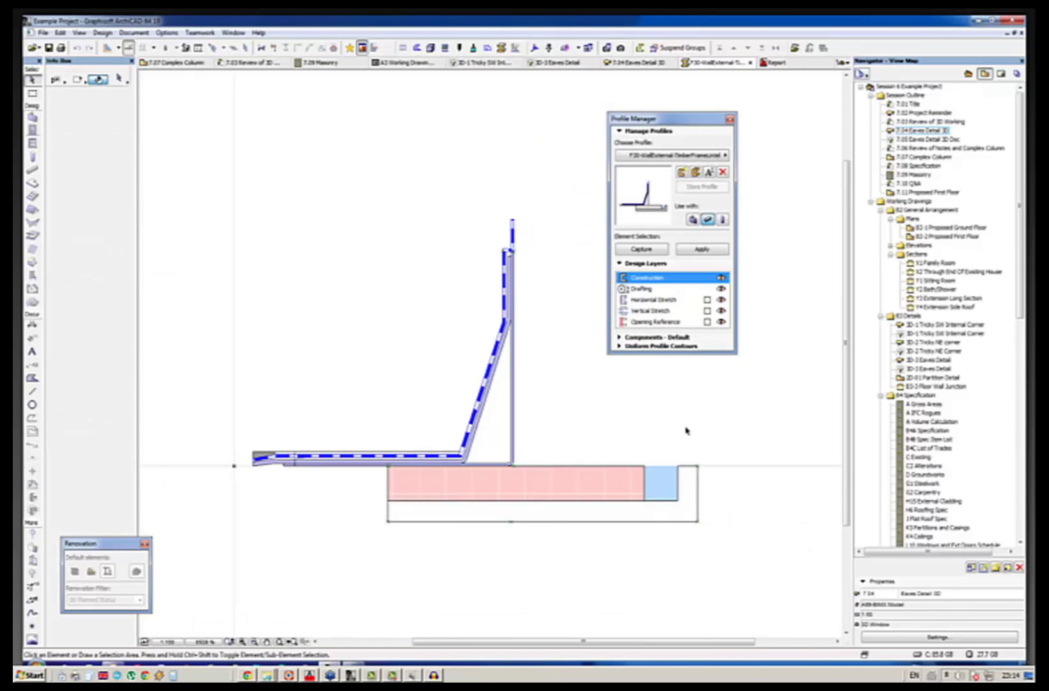
scroll(686, 428, up, 1)
scroll(524, 378, down, 1)
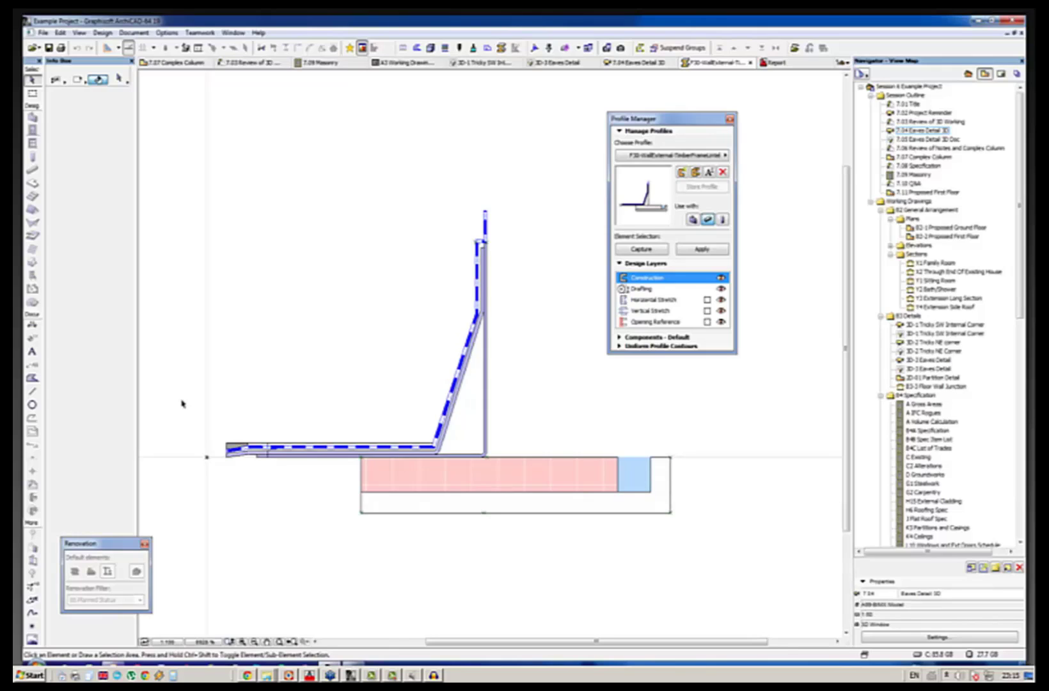
click(32, 379)
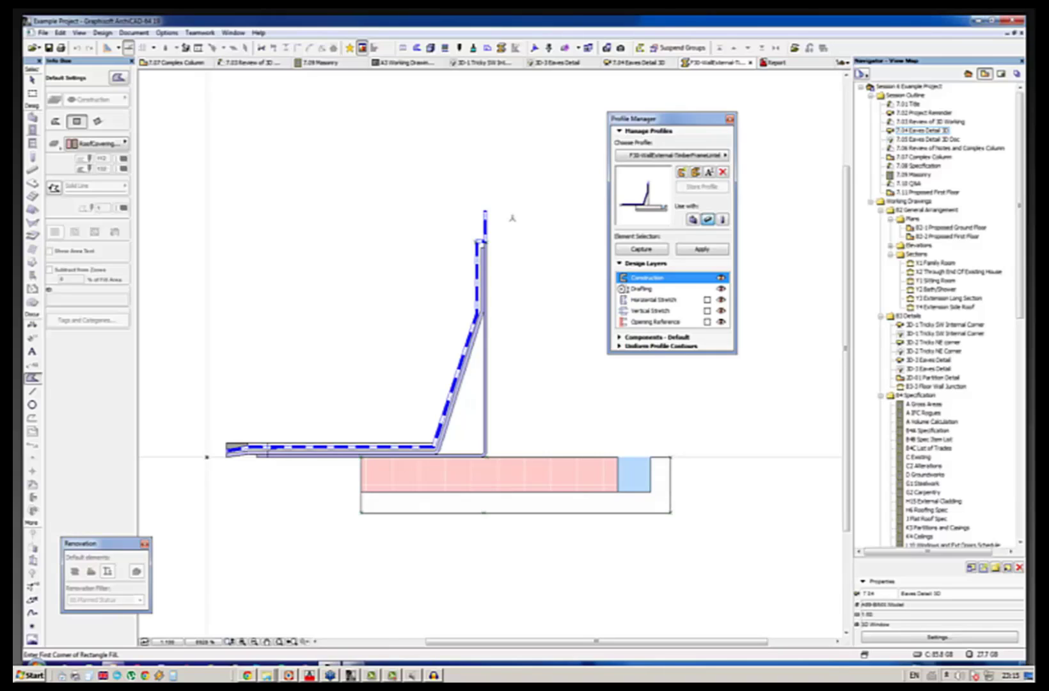
click(485, 218)
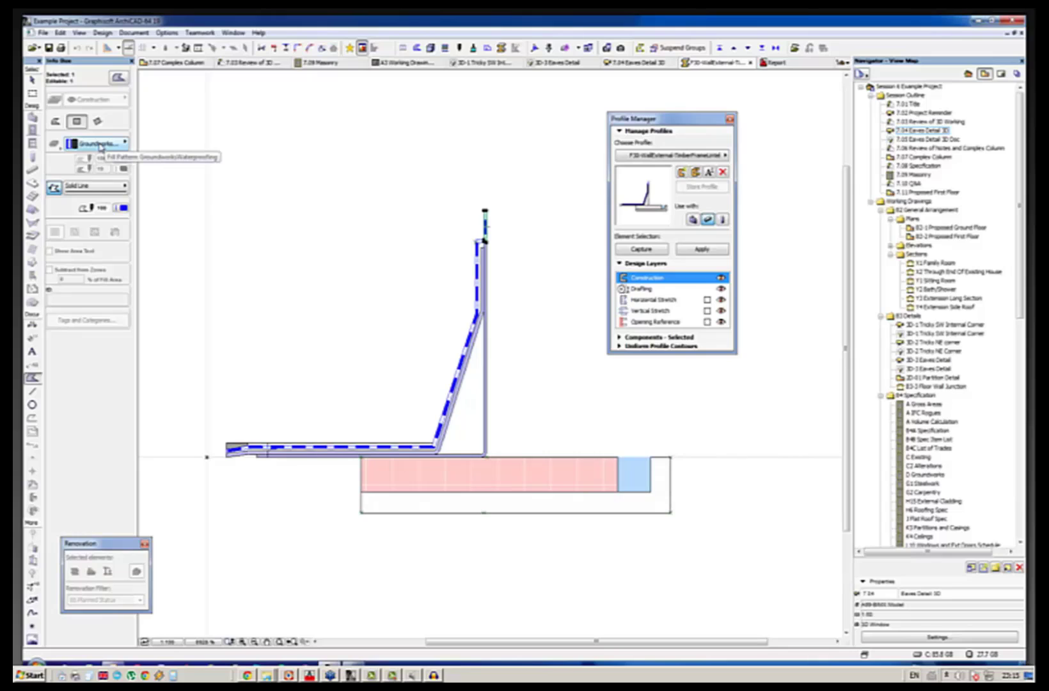
click(100, 144)
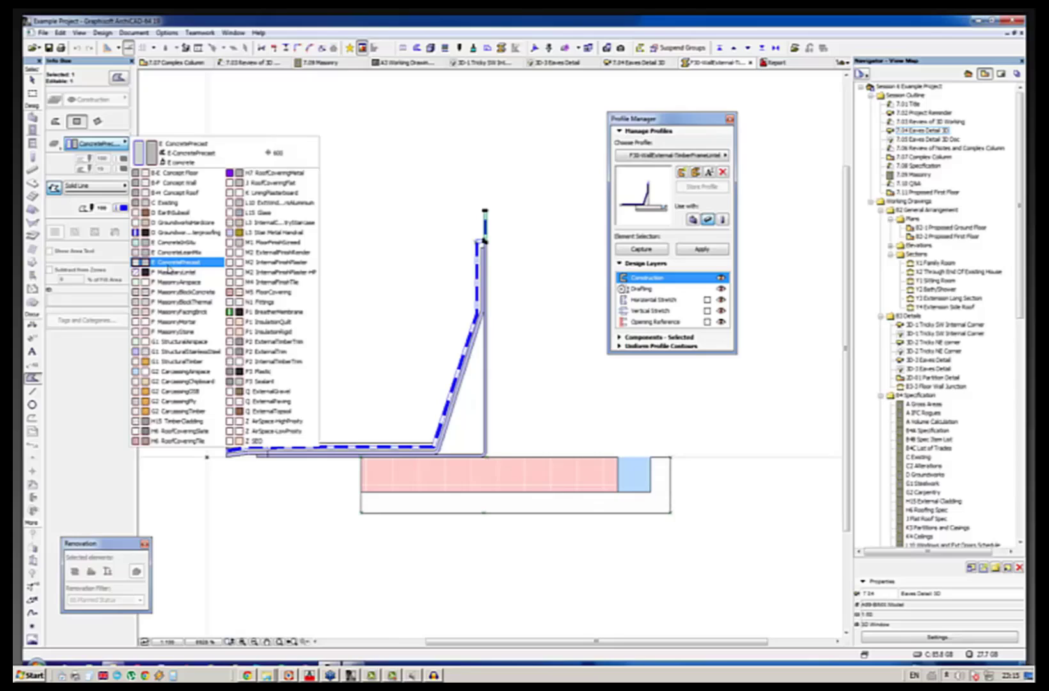
key(Escape)
key(Escape)
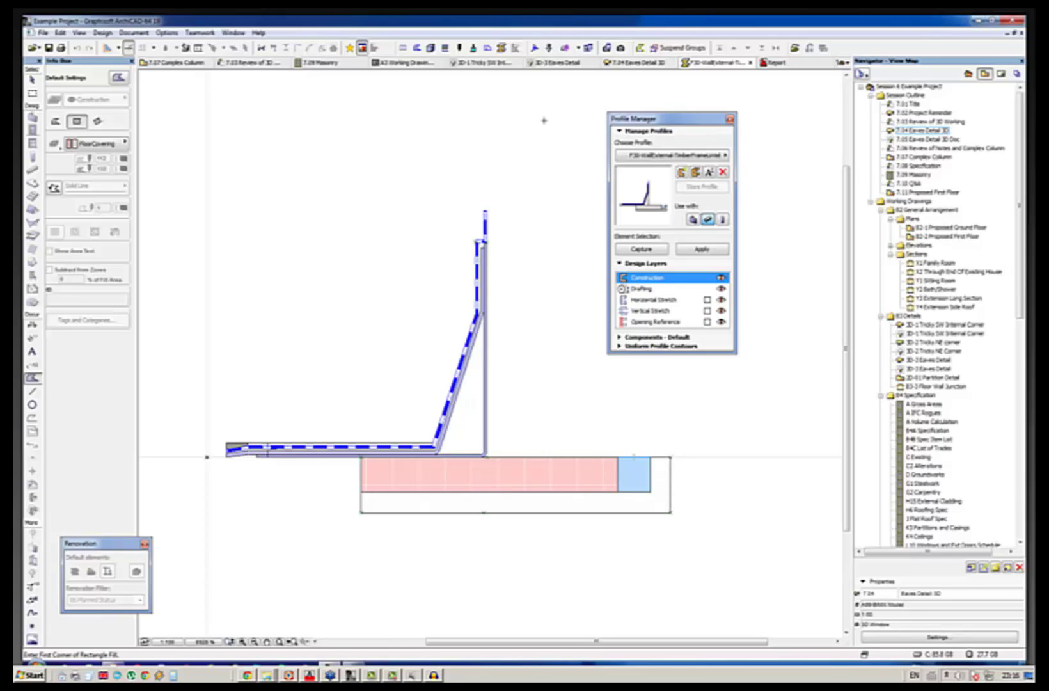
Toggle the profile's beam 'Use with' option, return to the 3D eaves tab, and pick 7.05.
click(708, 220)
click(707, 220)
click(729, 119)
click(949, 140)
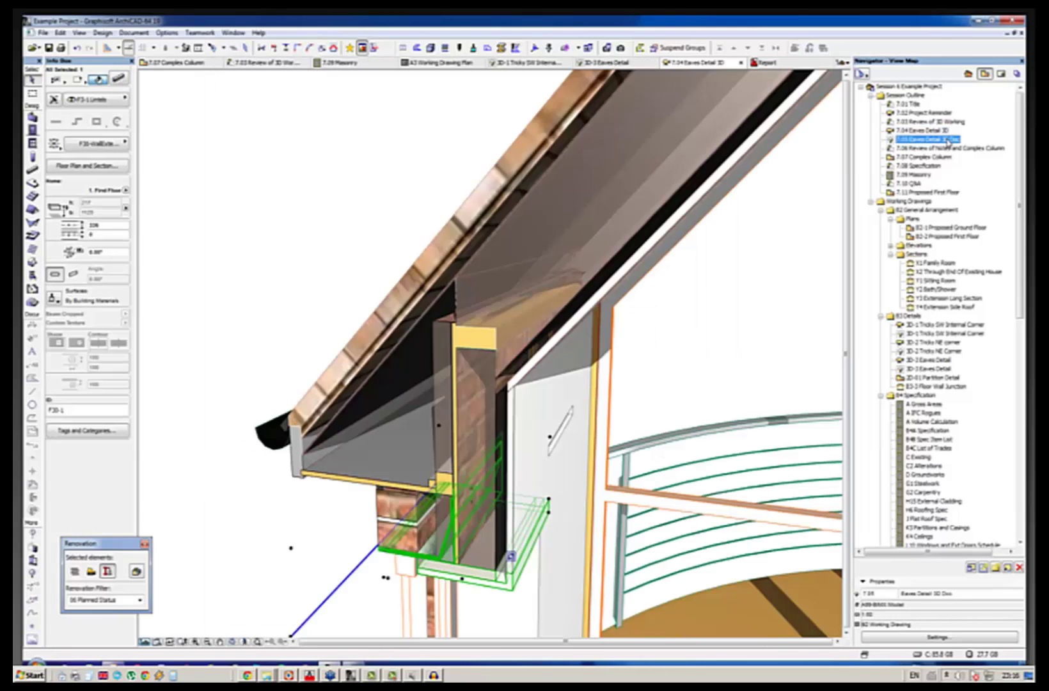
Open 7.05 Eaves Detail 3D Doc to show the tiles, insulation and plasterboard above the lintel.
double_click(949, 139)
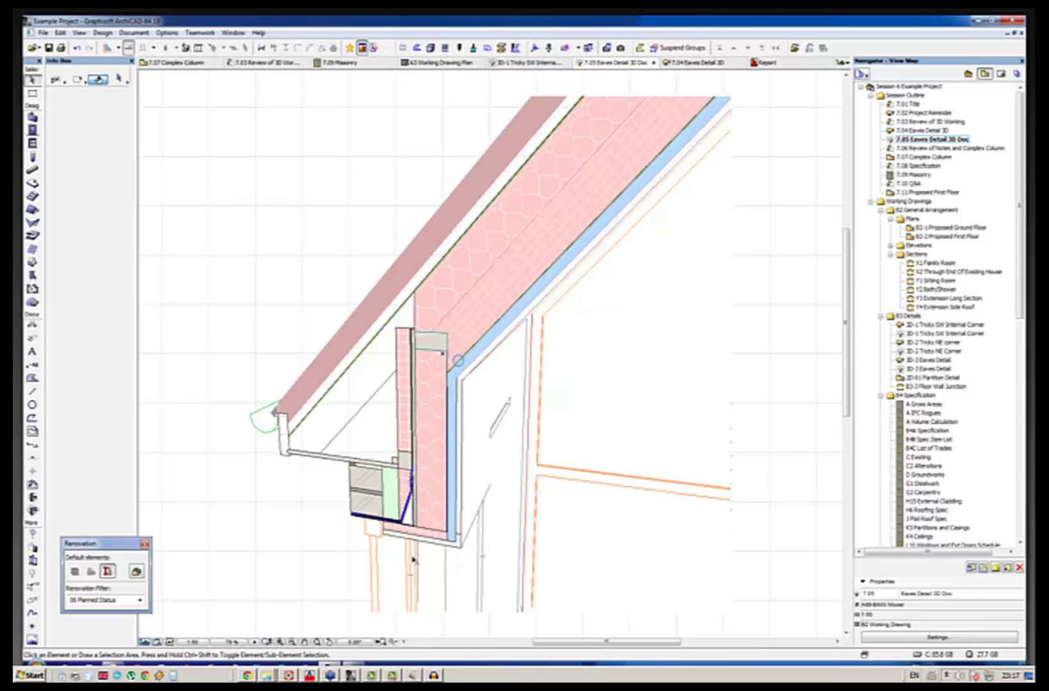
scroll(412, 560, up, 5)
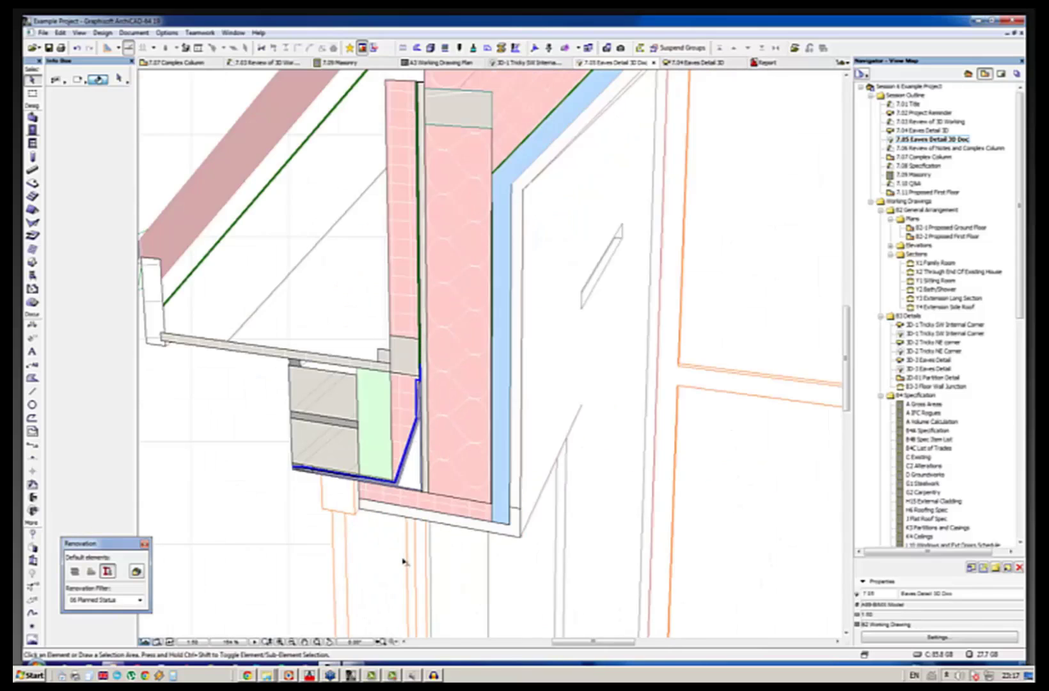
scroll(377, 522, left, 3)
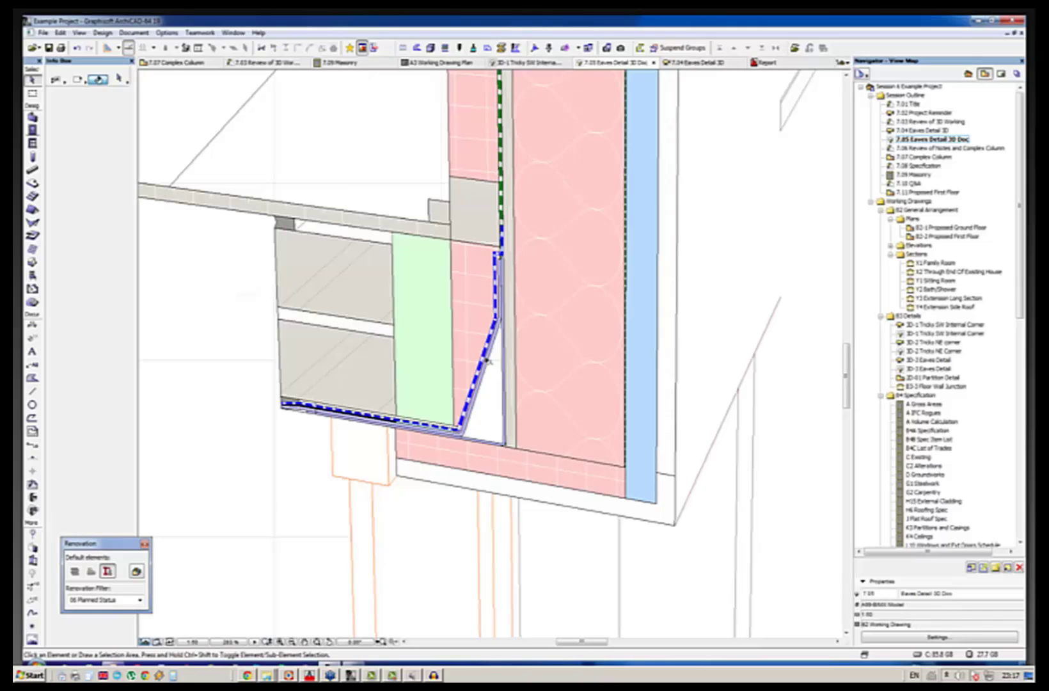
mouse_move(478, 412)
mouse_move(335, 478)
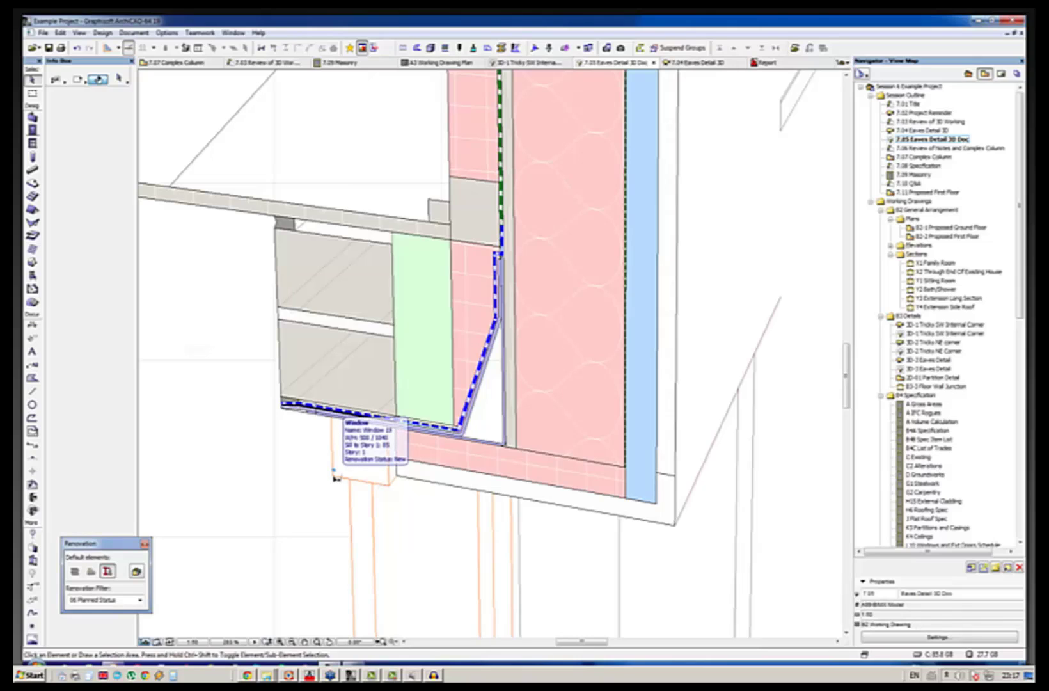
click(334, 477)
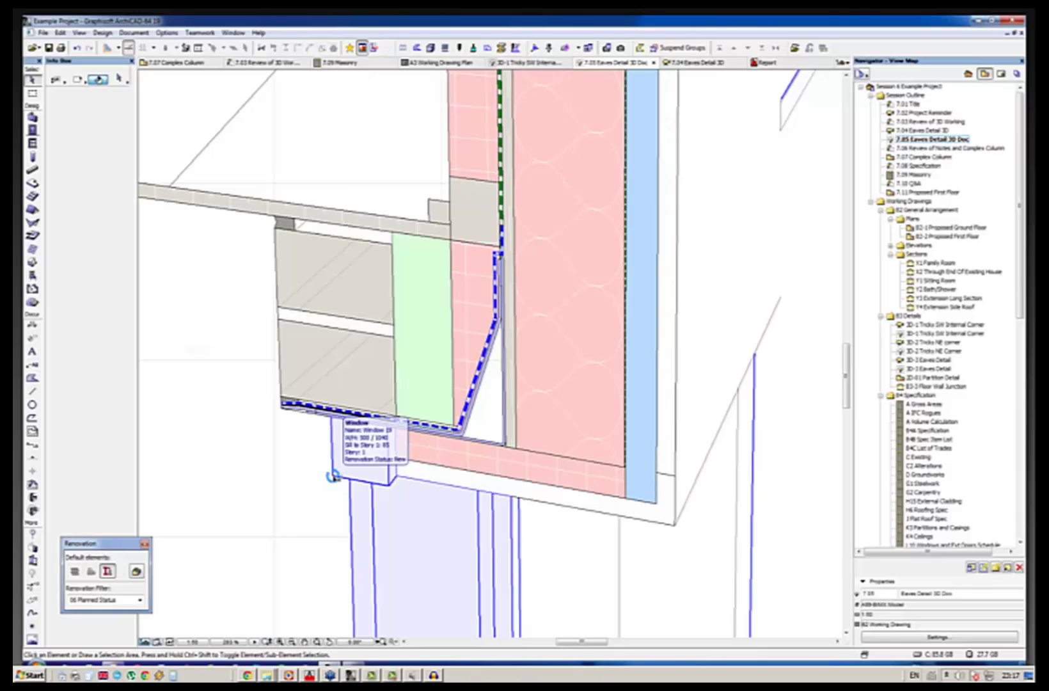
click(174, 491)
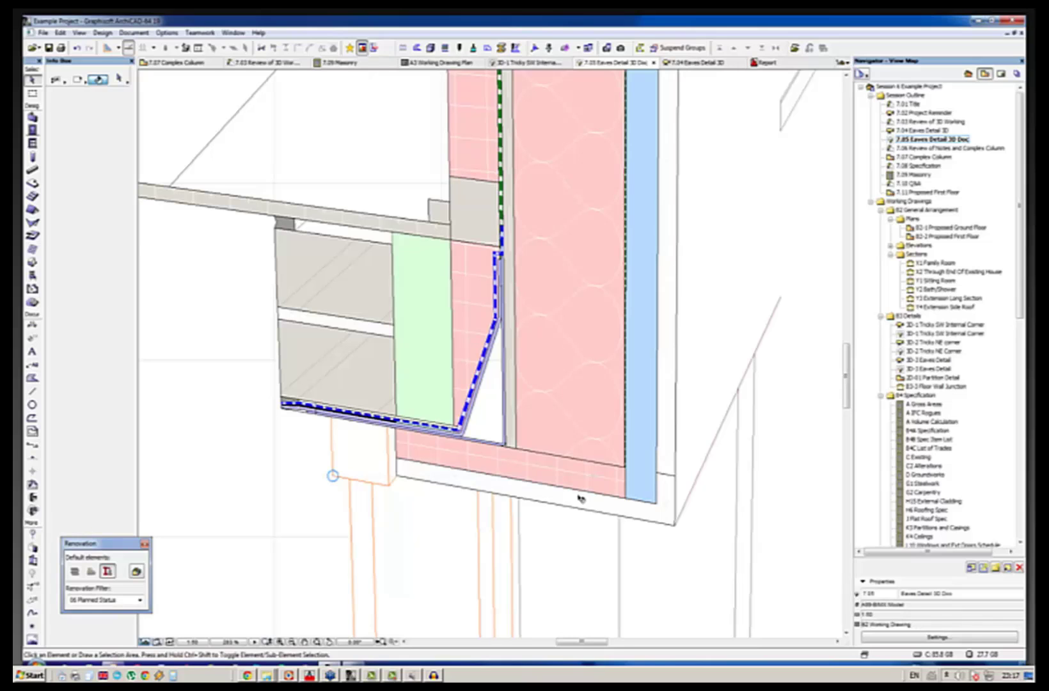
scroll(579, 498, down, 1)
scroll(579, 497, down, 2)
scroll(288, 428, up, 1)
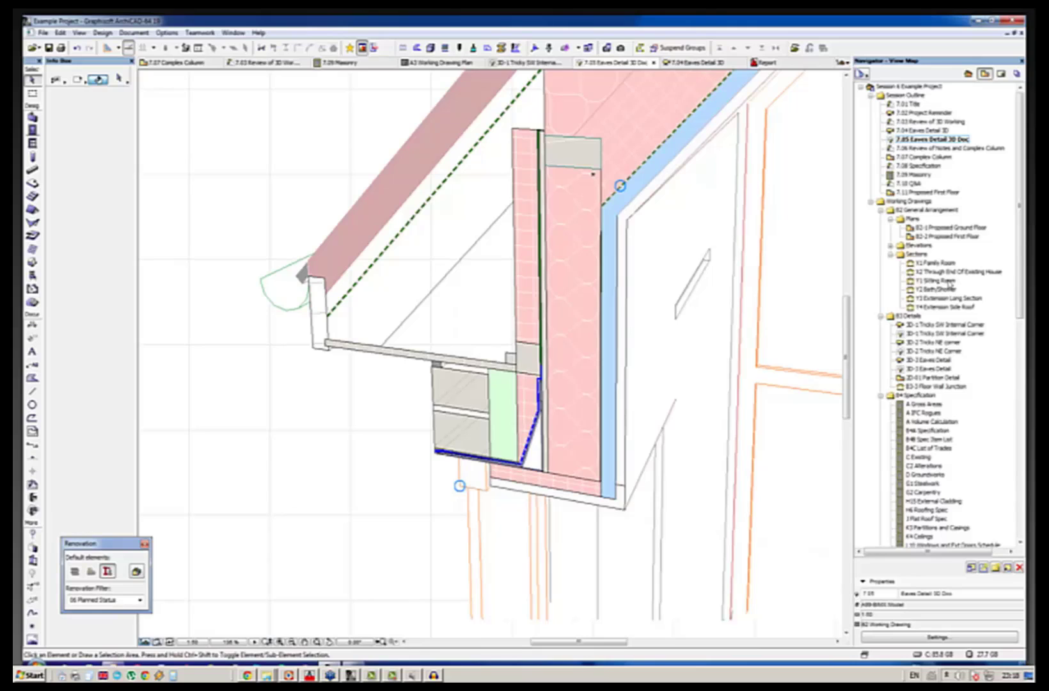
From the Navigator View Map, open the Y1 Sitting Room section, then X1 Family Room.
double_click(945, 282)
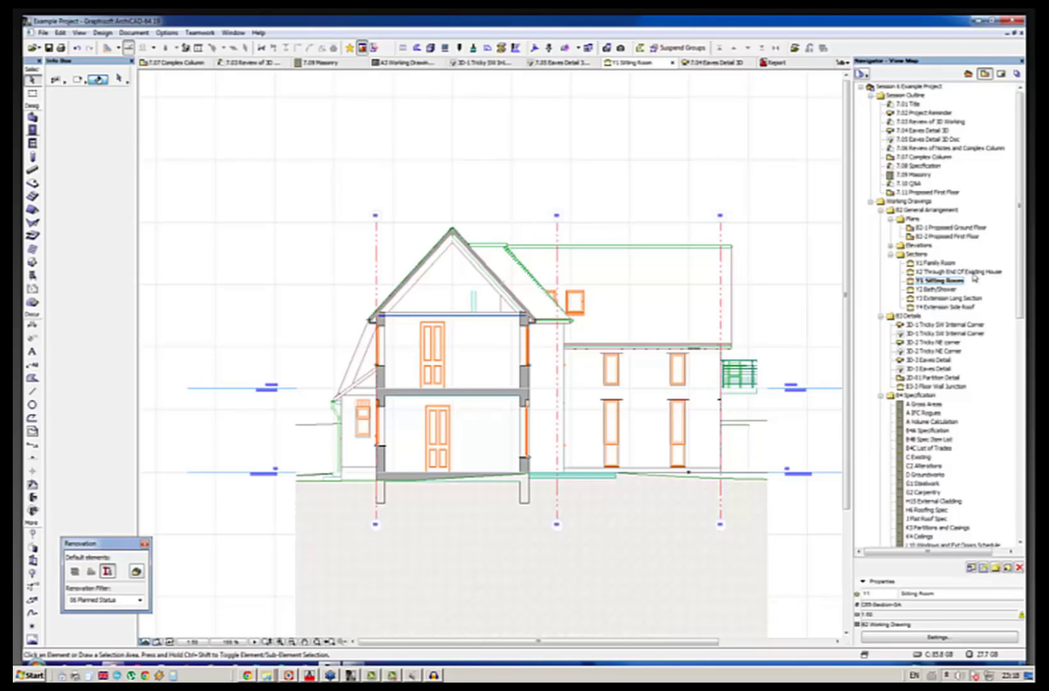
double_click(939, 263)
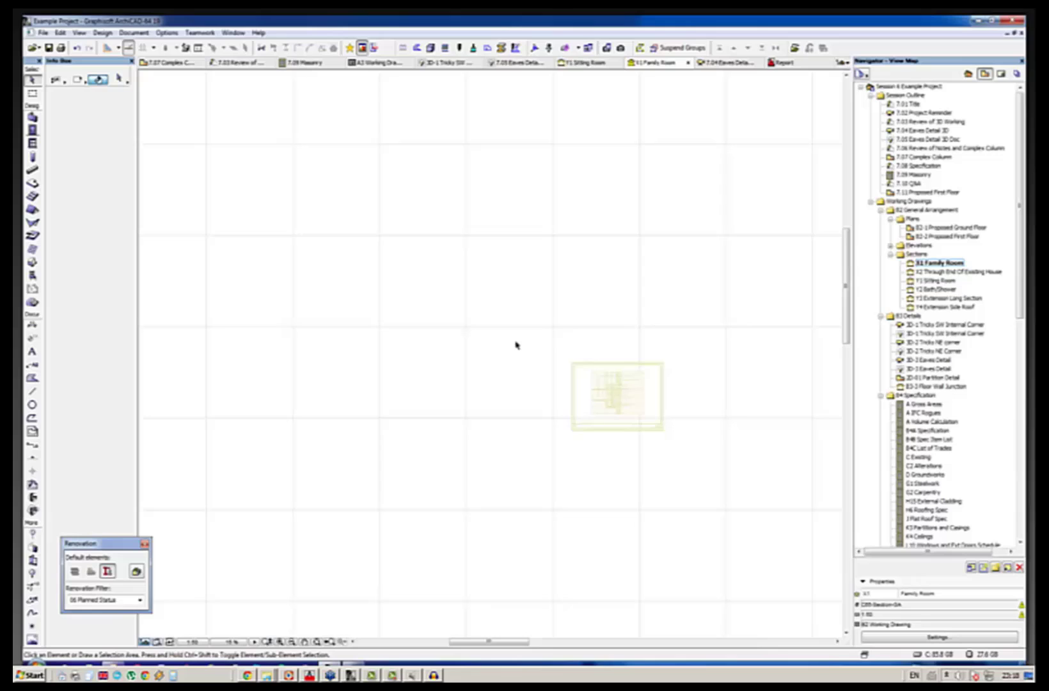
scroll(525, 345, down, 2)
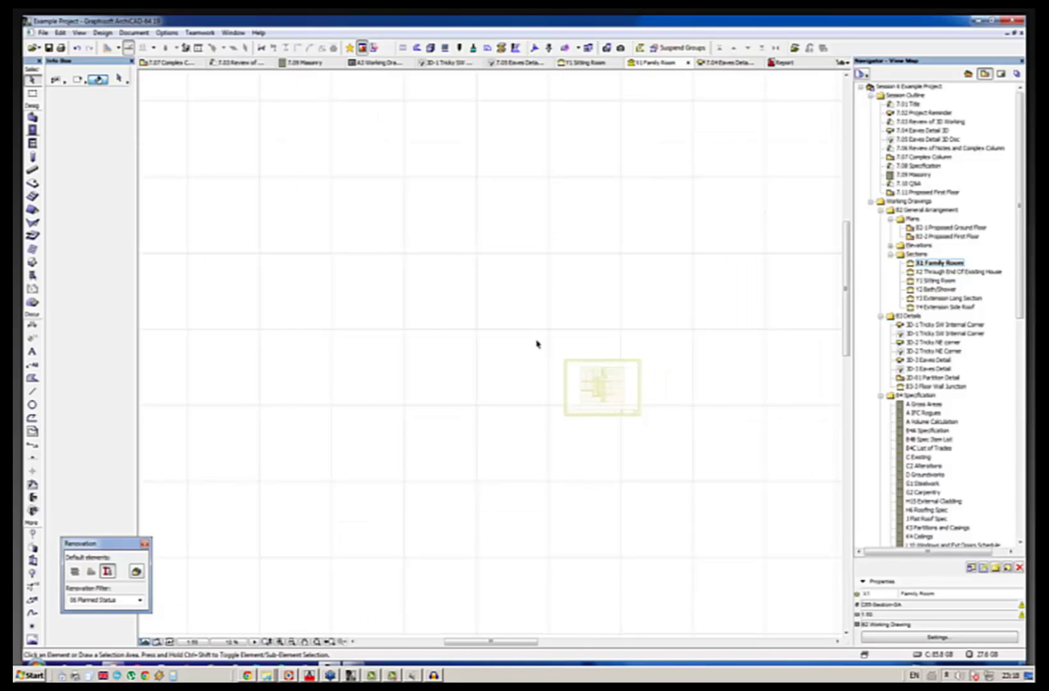
scroll(536, 344, down, 3)
scroll(639, 191, up, 5)
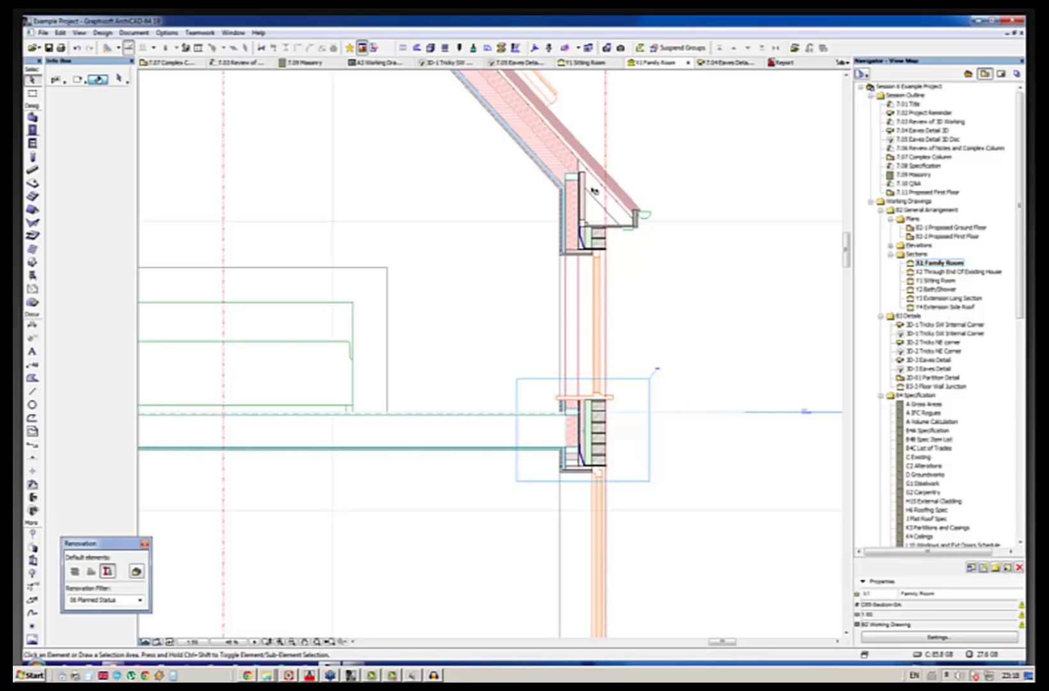
scroll(593, 190, up, 1)
scroll(594, 189, up, 5)
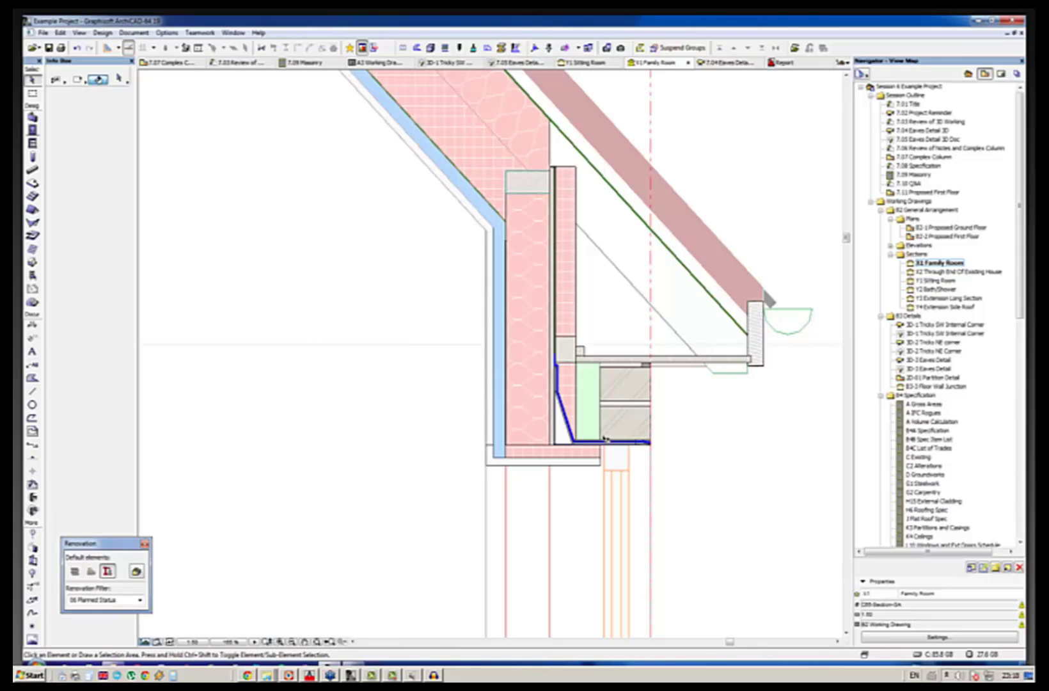
scroll(604, 439, up, 1)
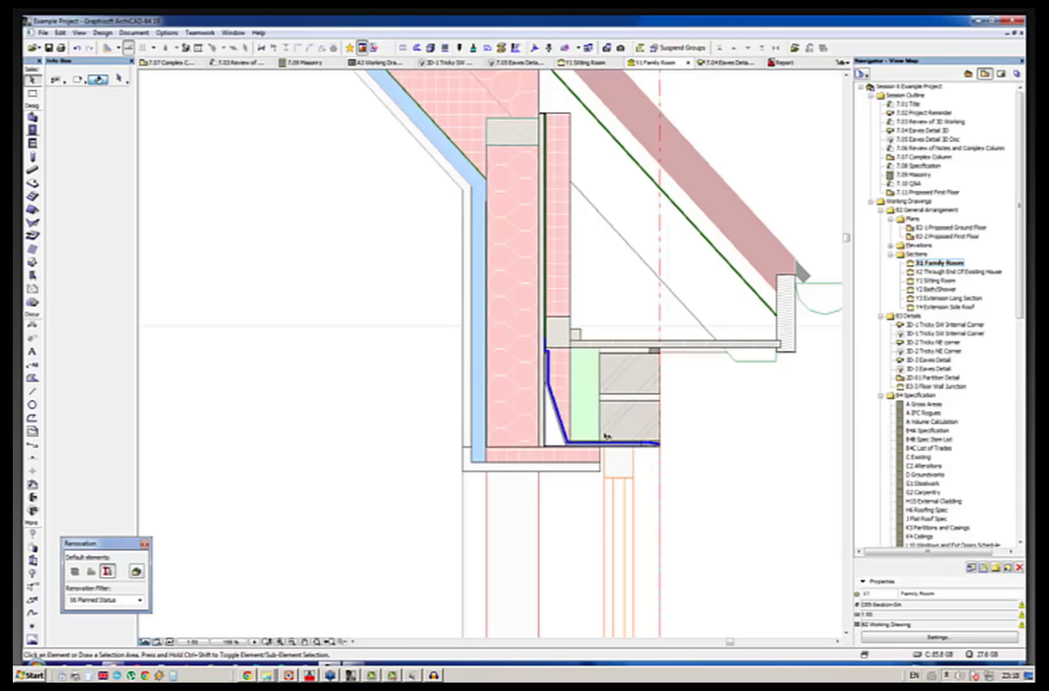
scroll(605, 435, up, 3)
scroll(520, 416, down, 3)
click(413, 427)
click(694, 383)
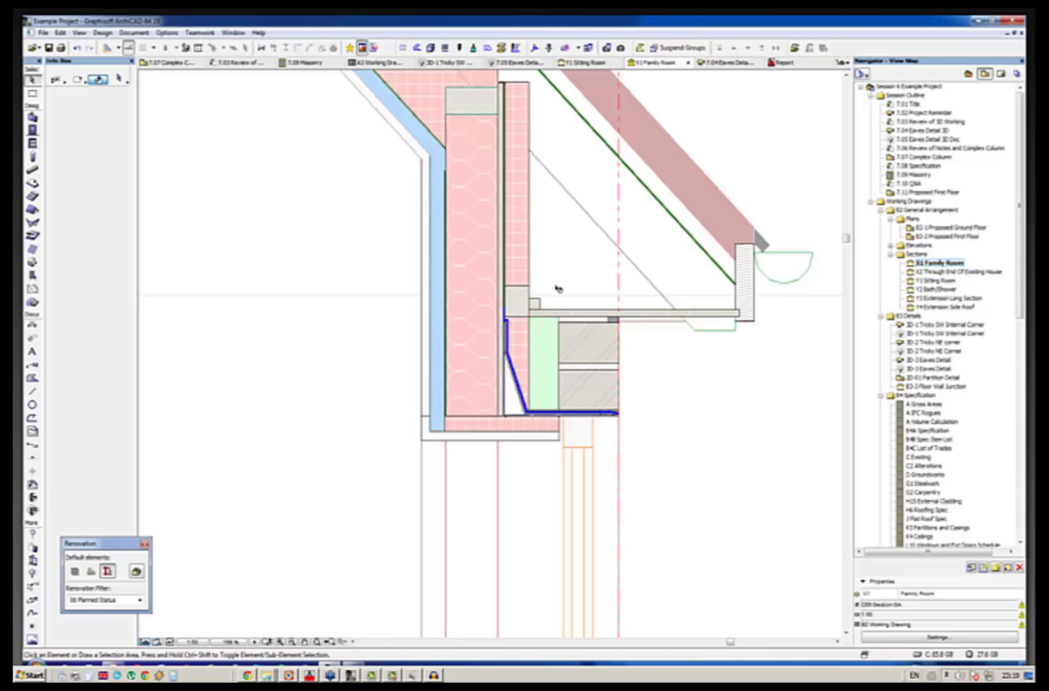
scroll(558, 288, down, 2)
scroll(558, 288, down, 3)
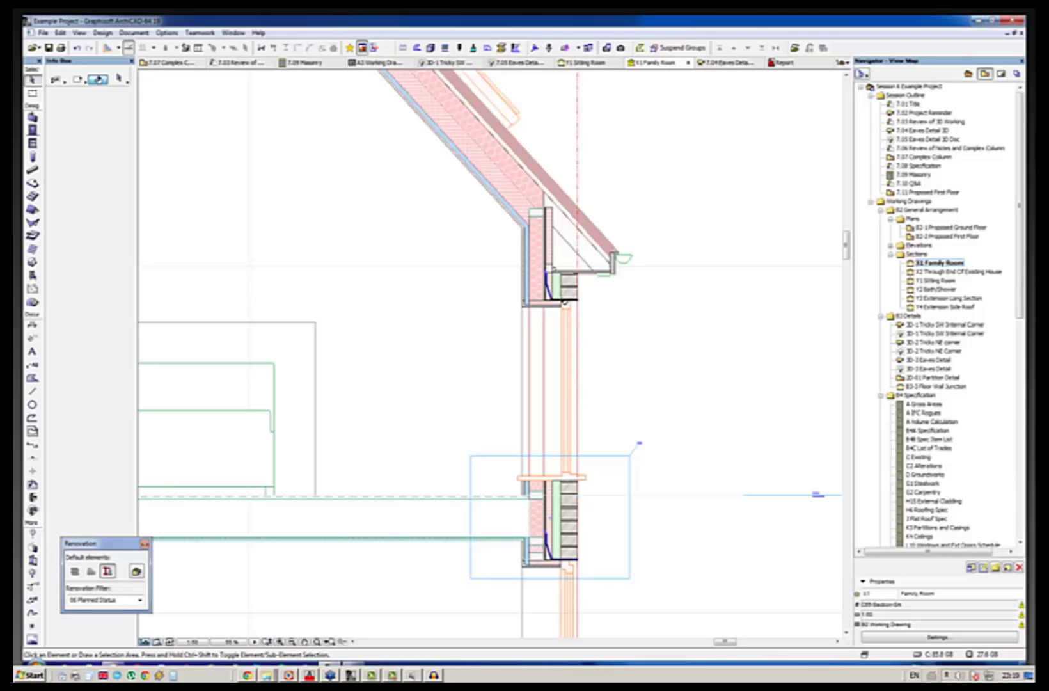
scroll(565, 236, down, 2)
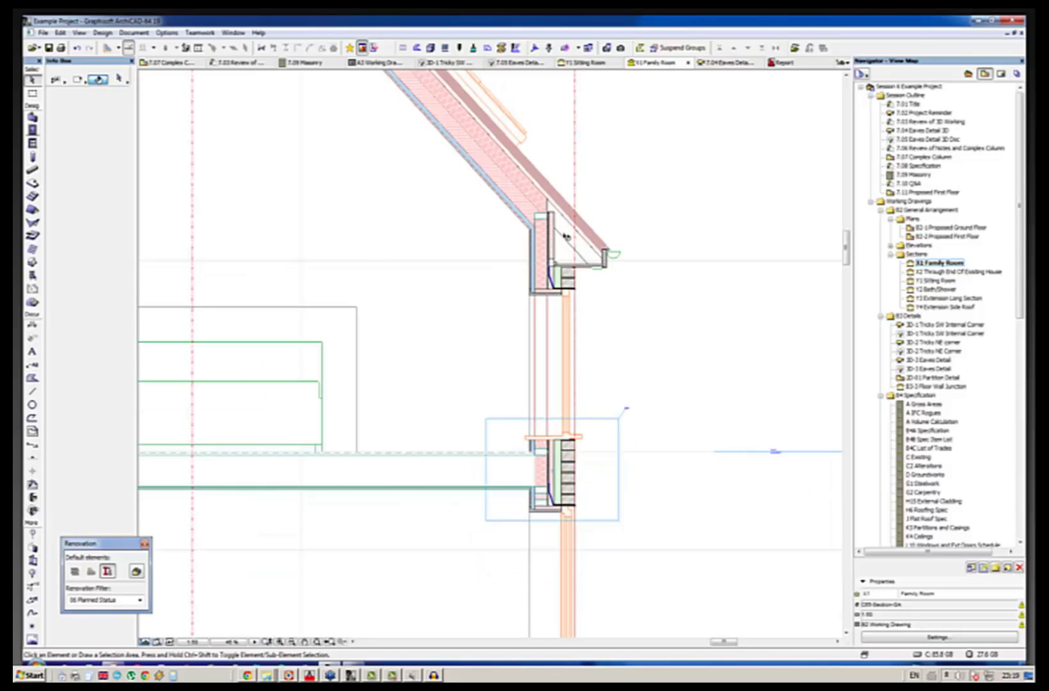
scroll(566, 236, down, 1)
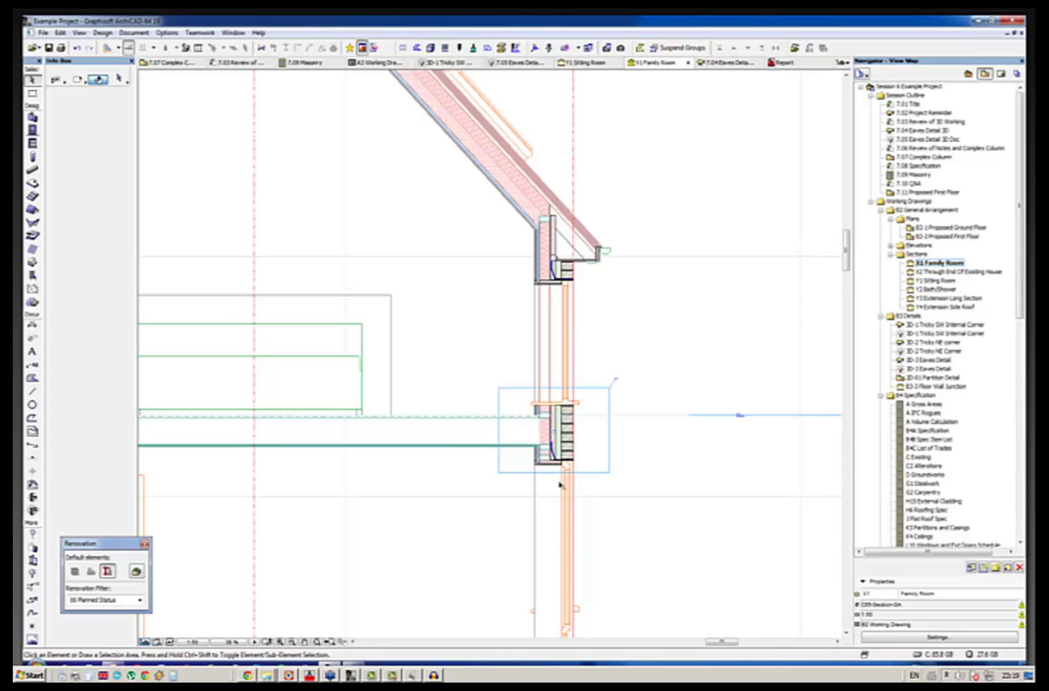
scroll(560, 484, up, 4)
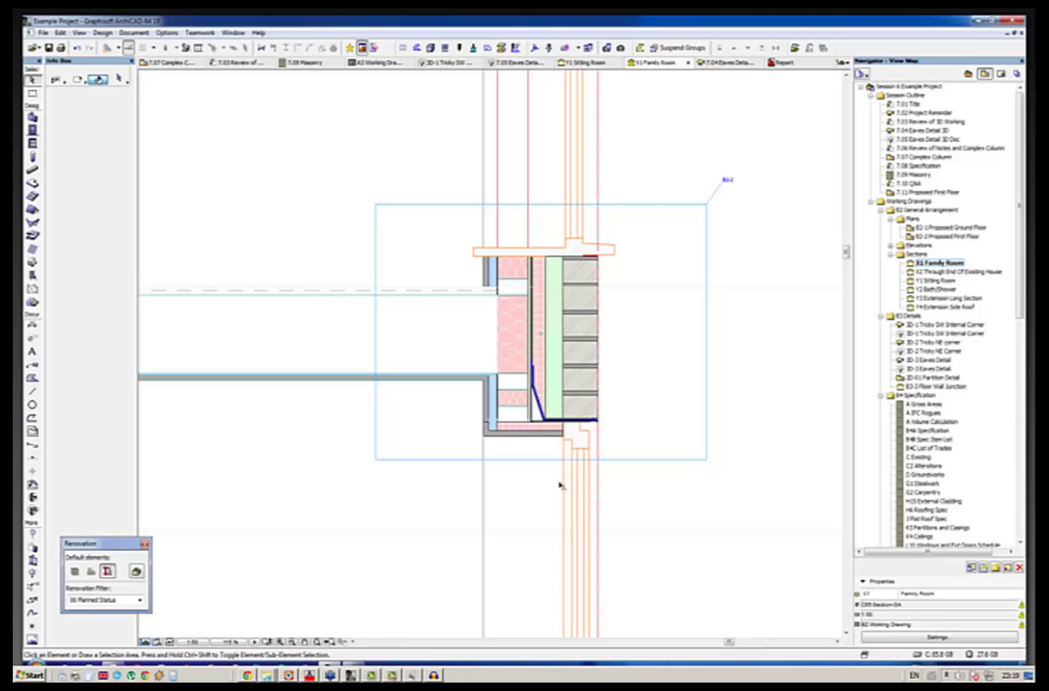
scroll(559, 485, up, 1)
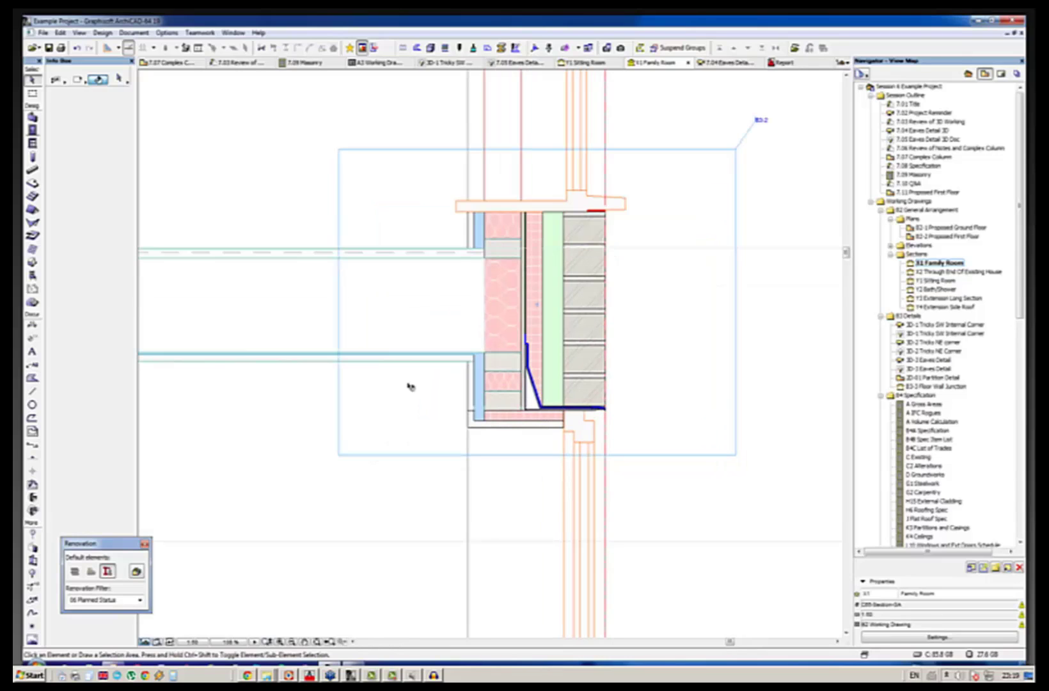
scroll(410, 386, down, 1)
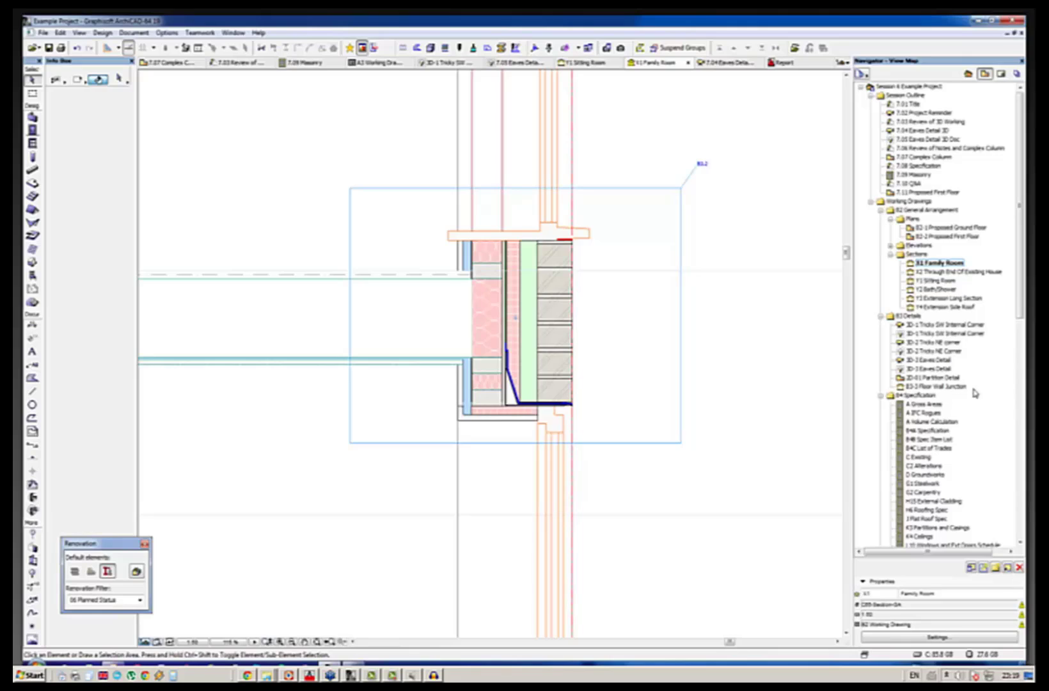
Open B3-3 Floor Wall Junction under B3 Details and zoom around its labelled elements.
click(948, 387)
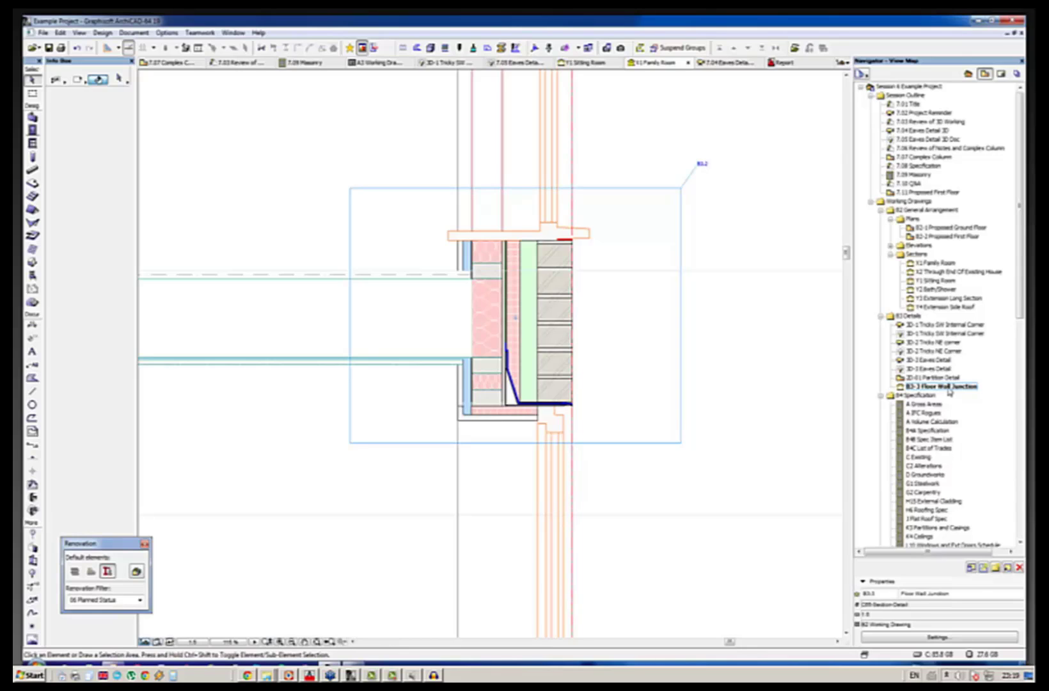
double_click(949, 389)
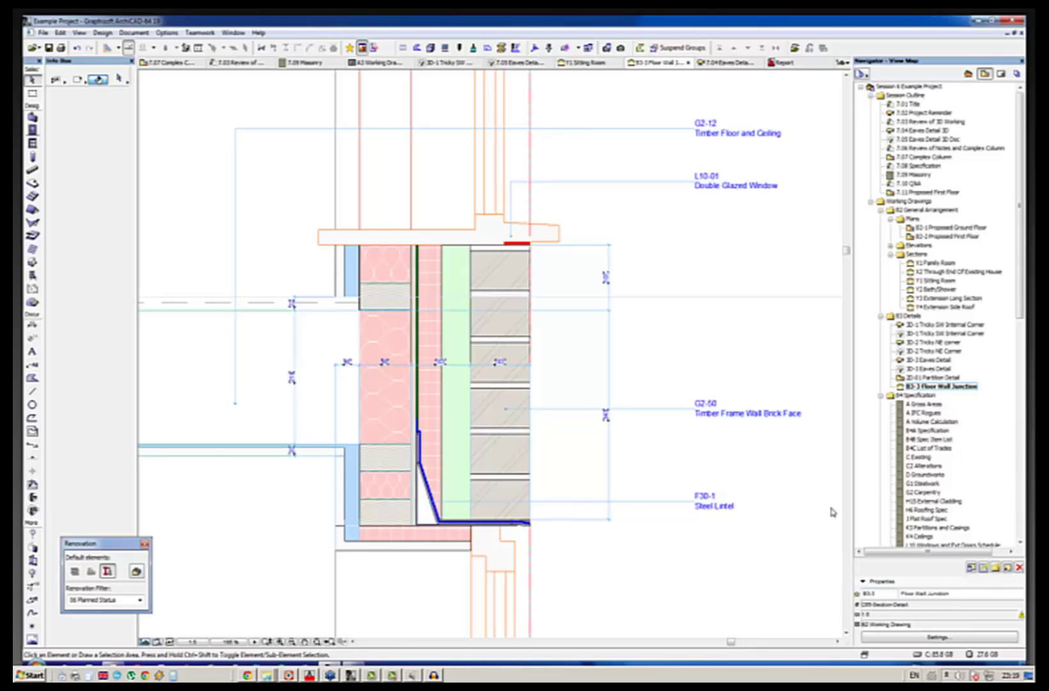
scroll(569, 396, down, 5)
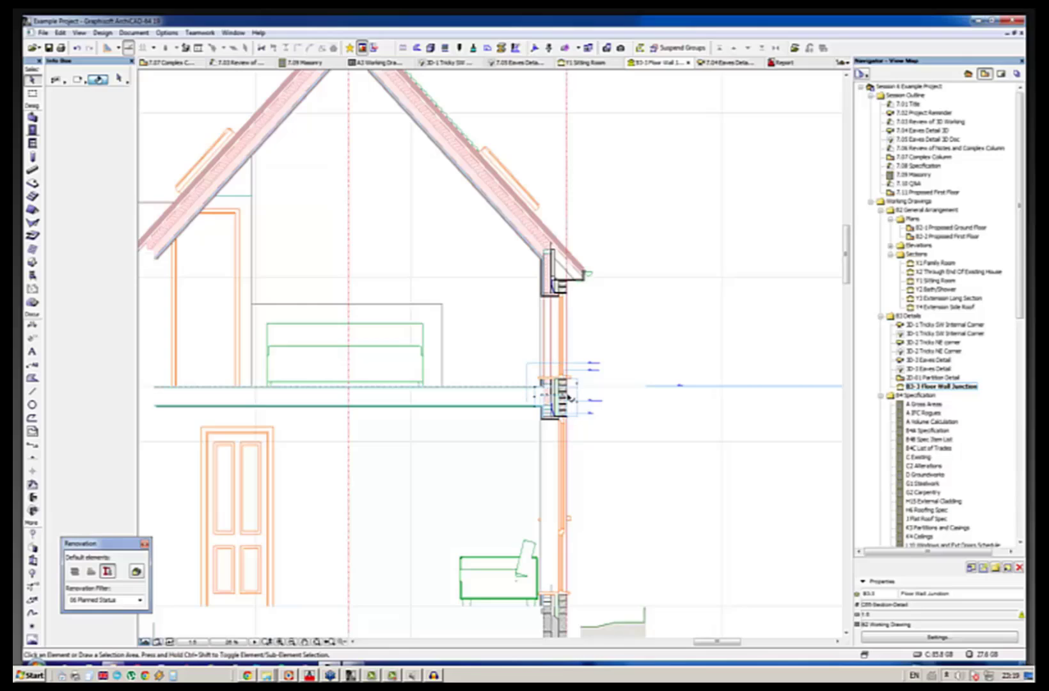
scroll(569, 396, down, 3)
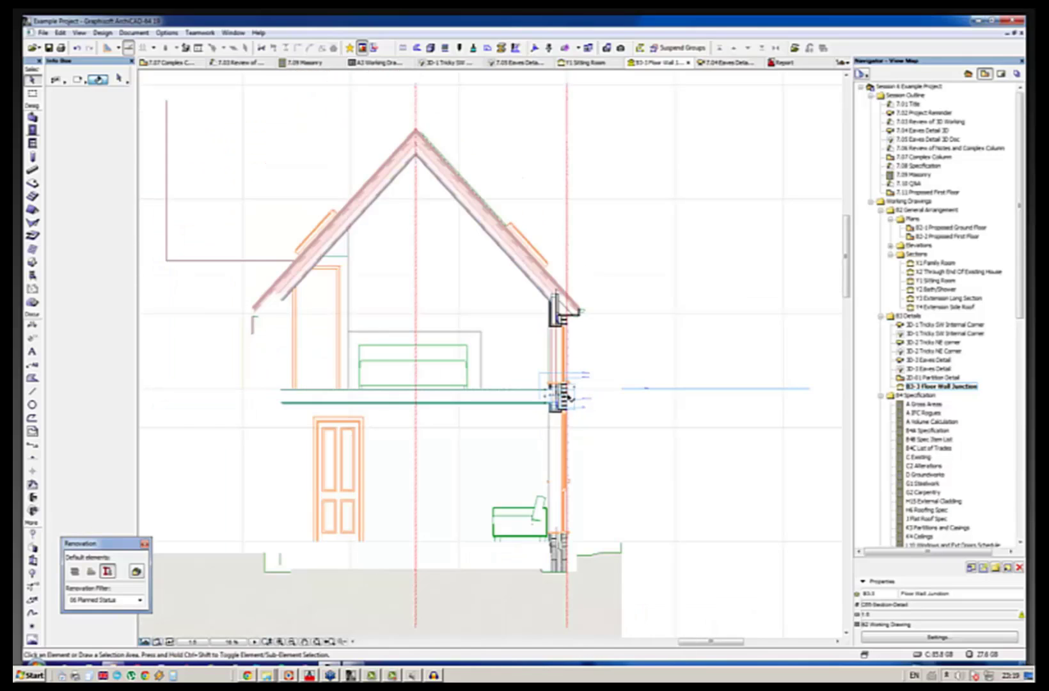
scroll(569, 396, up, 4)
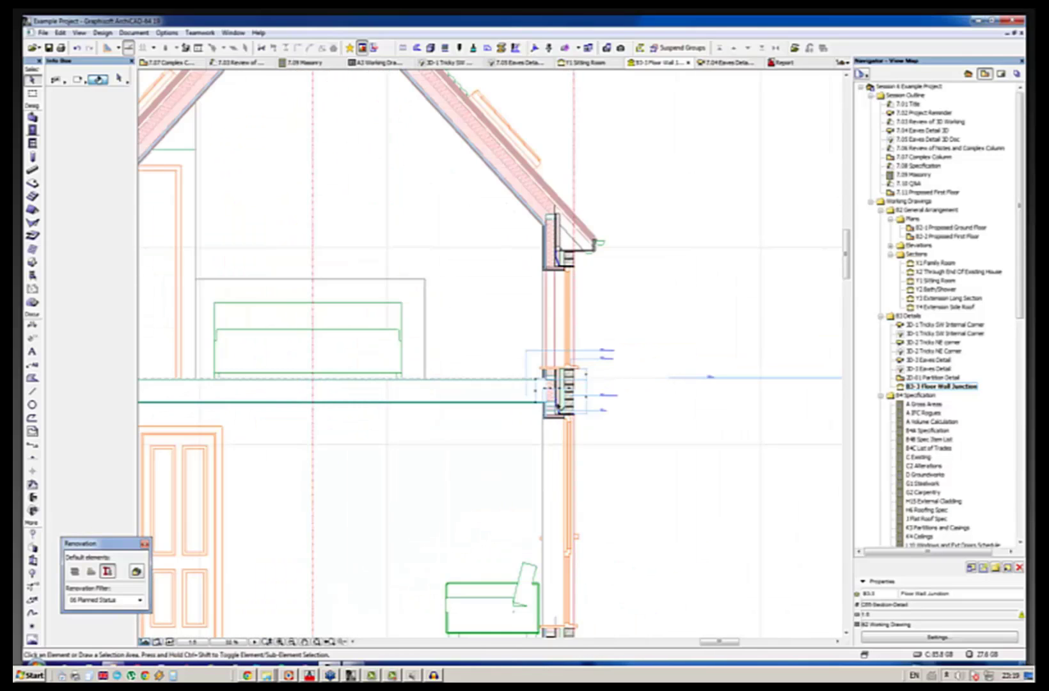
scroll(565, 408, up, 5)
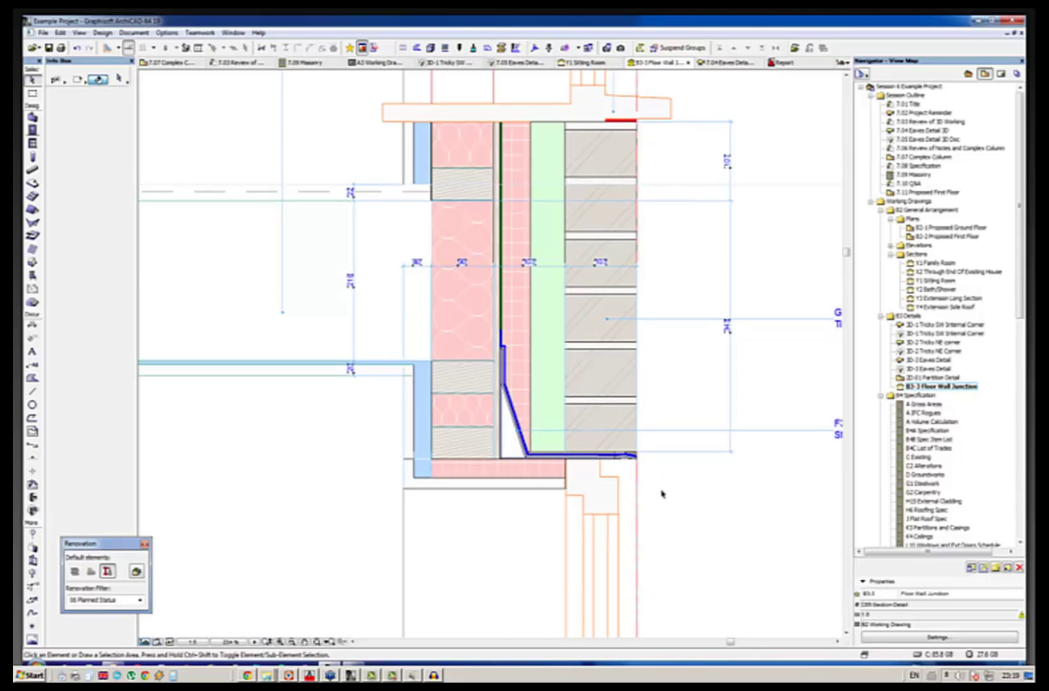
scroll(406, 400, down, 3)
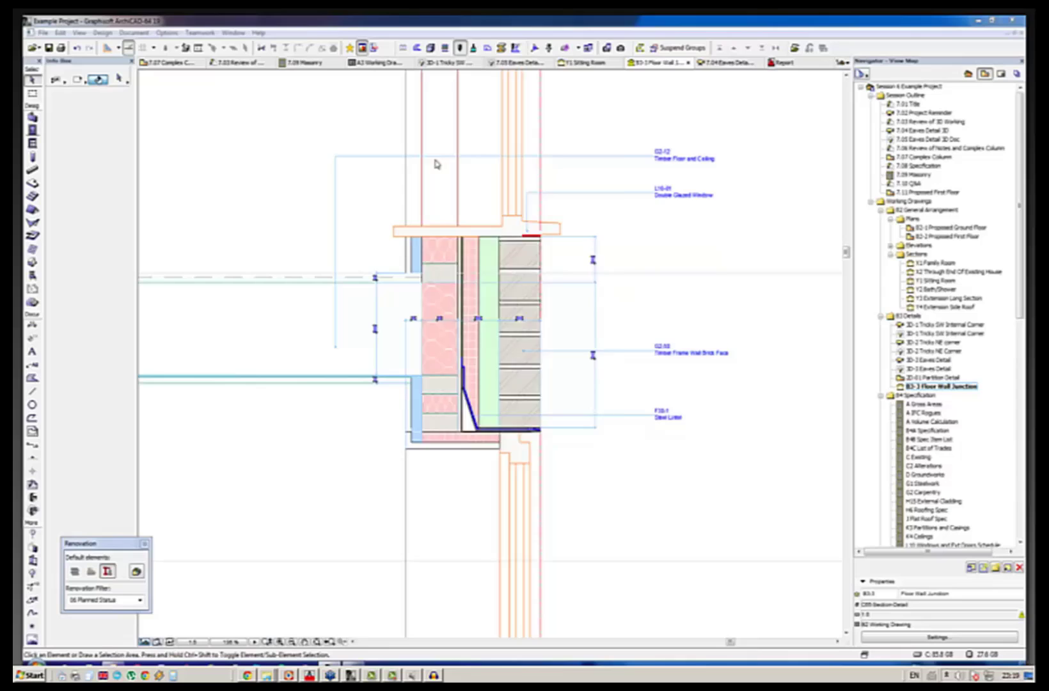
Switch the drawing to the Printing pen set and zoom in on the F30-1 steel lintel.
click(459, 49)
click(459, 205)
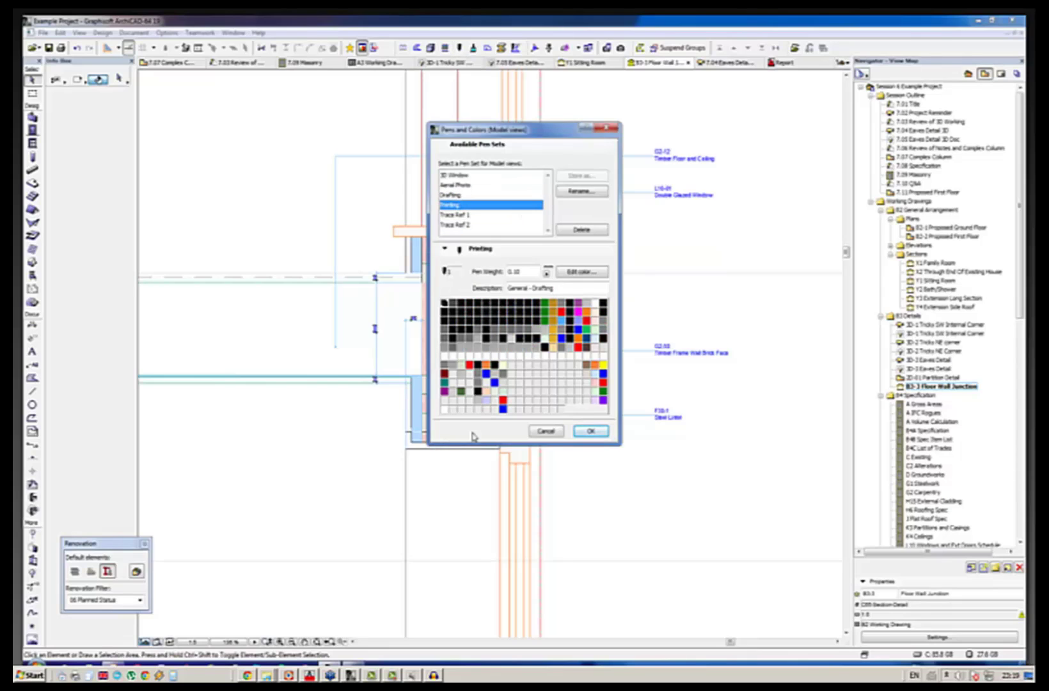
click(589, 430)
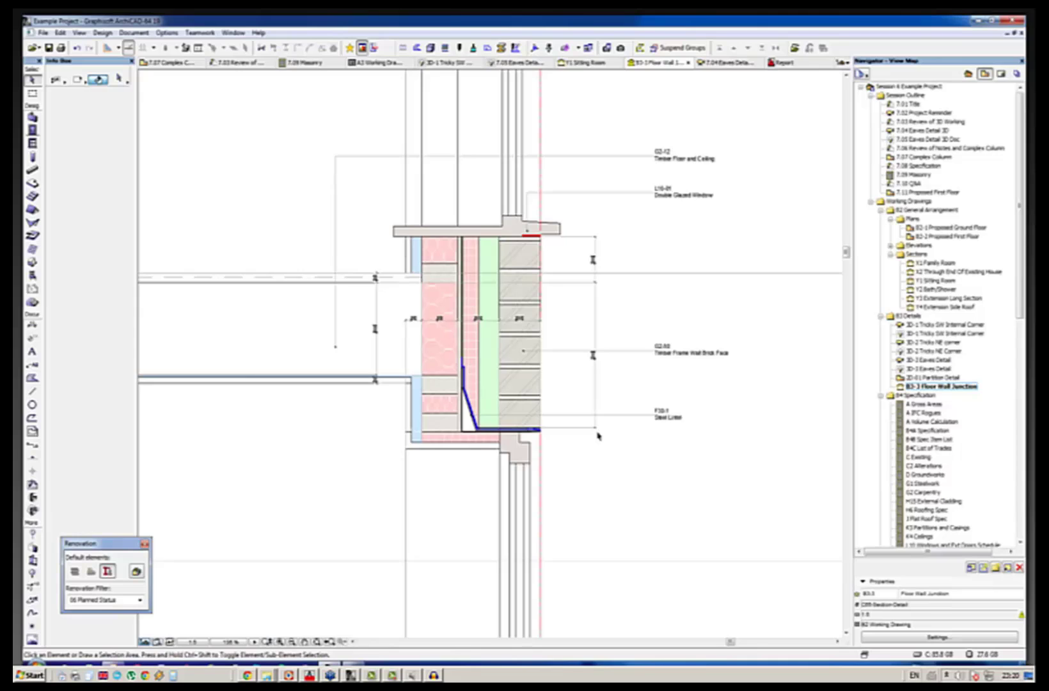
scroll(512, 229, up, 2)
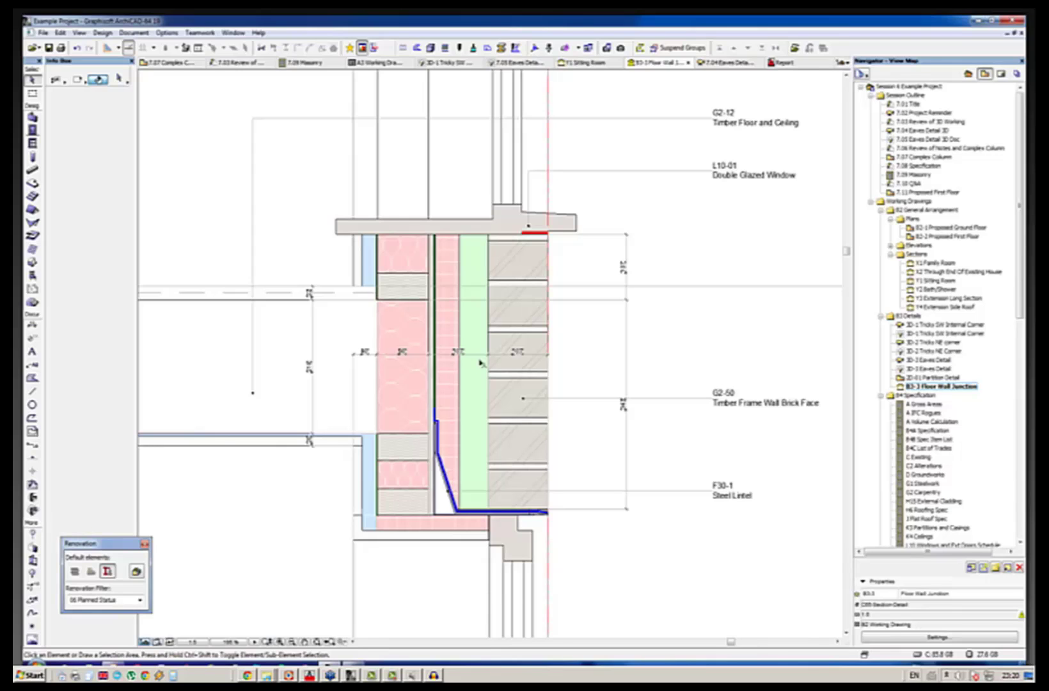
scroll(481, 363, up, 3)
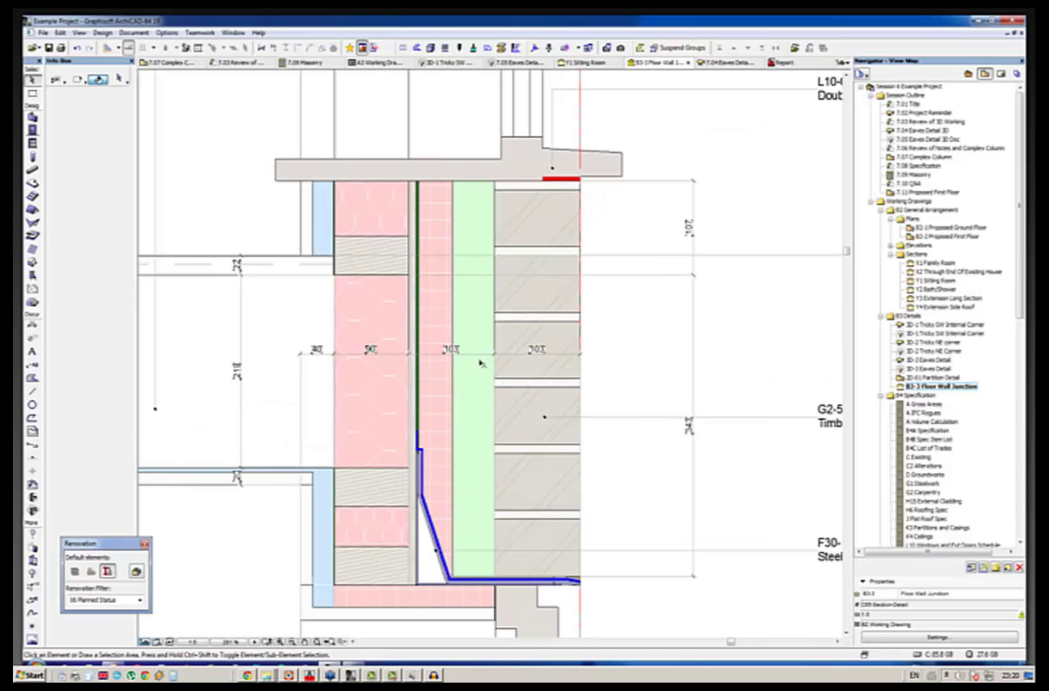
scroll(481, 362, up, 1)
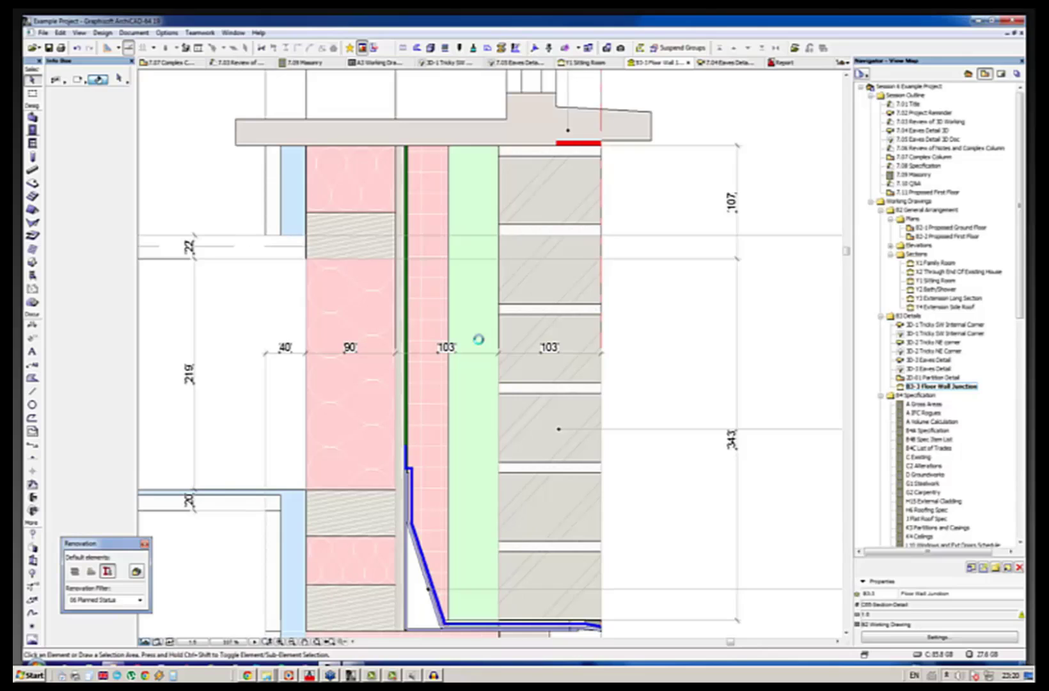
scroll(481, 344, down, 3)
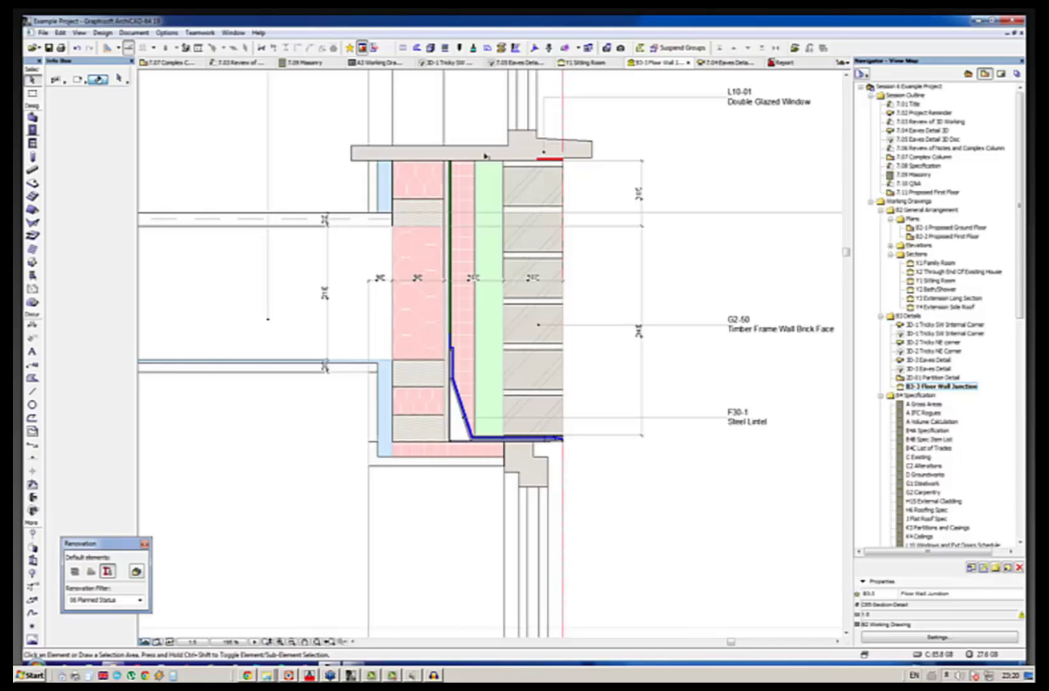
scroll(313, 447, down, 1)
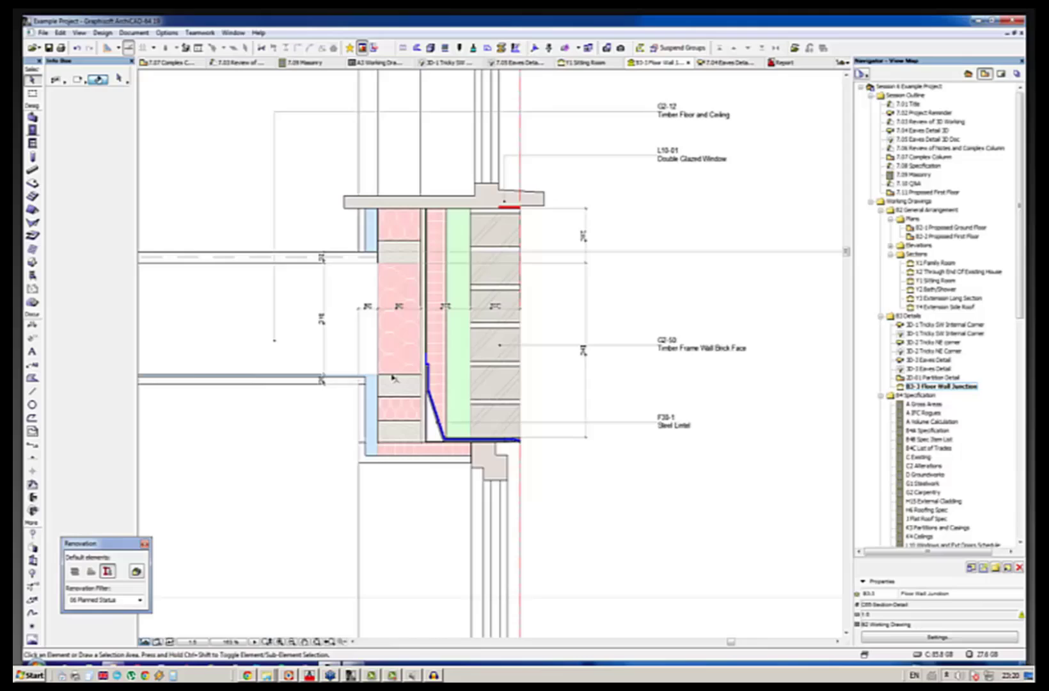
mouse_move(406, 426)
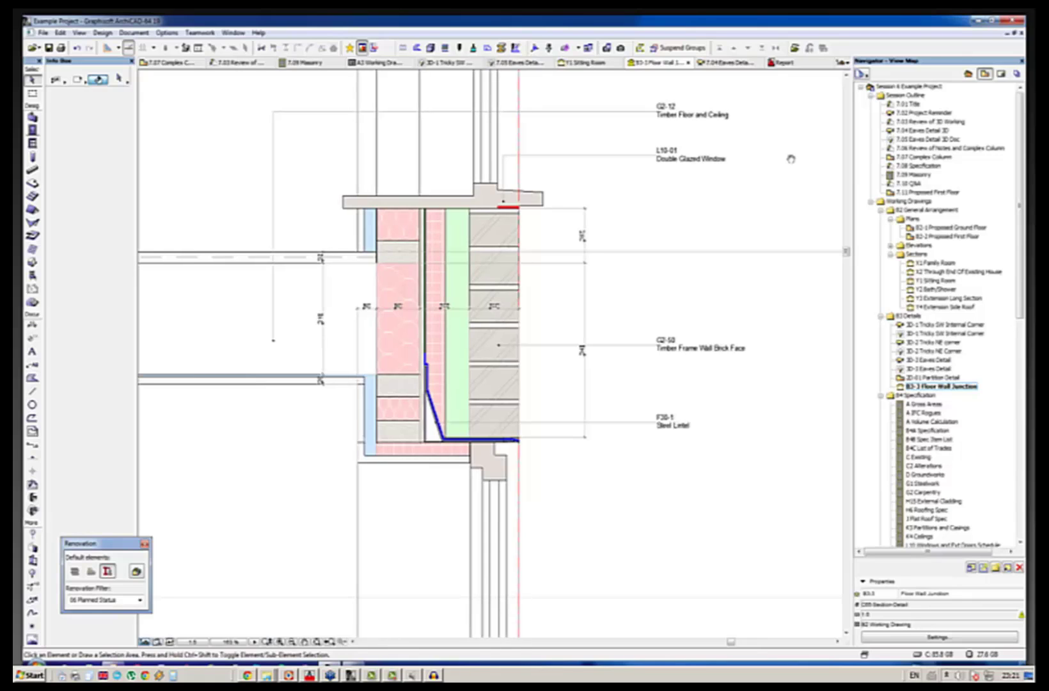
middle_drag(791, 159, 788, 171)
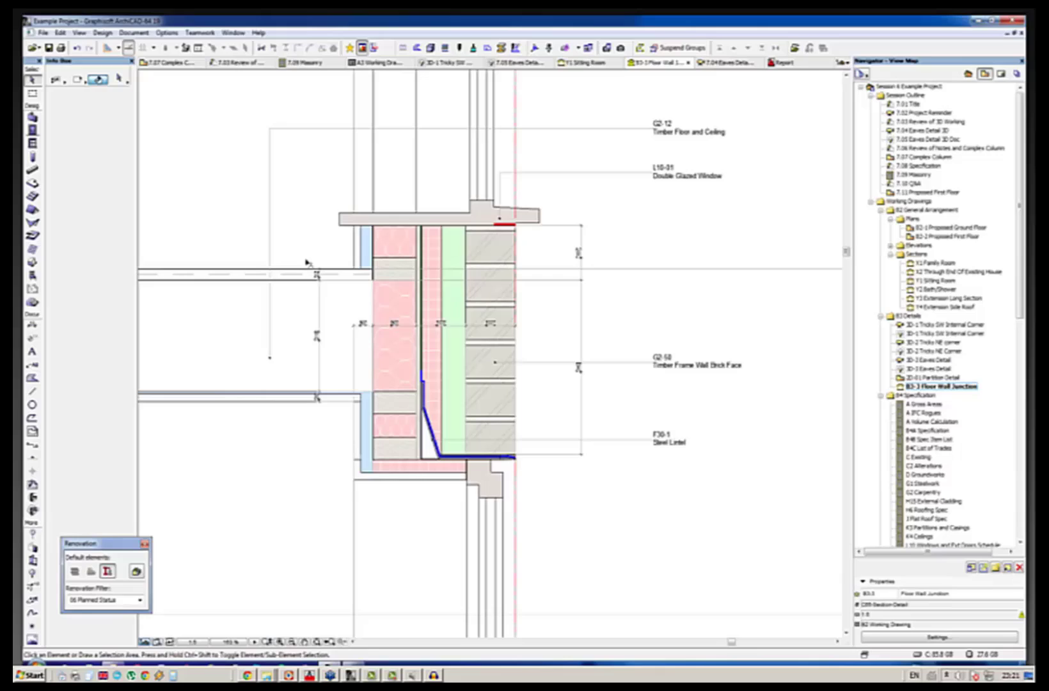
Select the wall at the floor line, then the G2-12 timber floor slab instead.
click(246, 272)
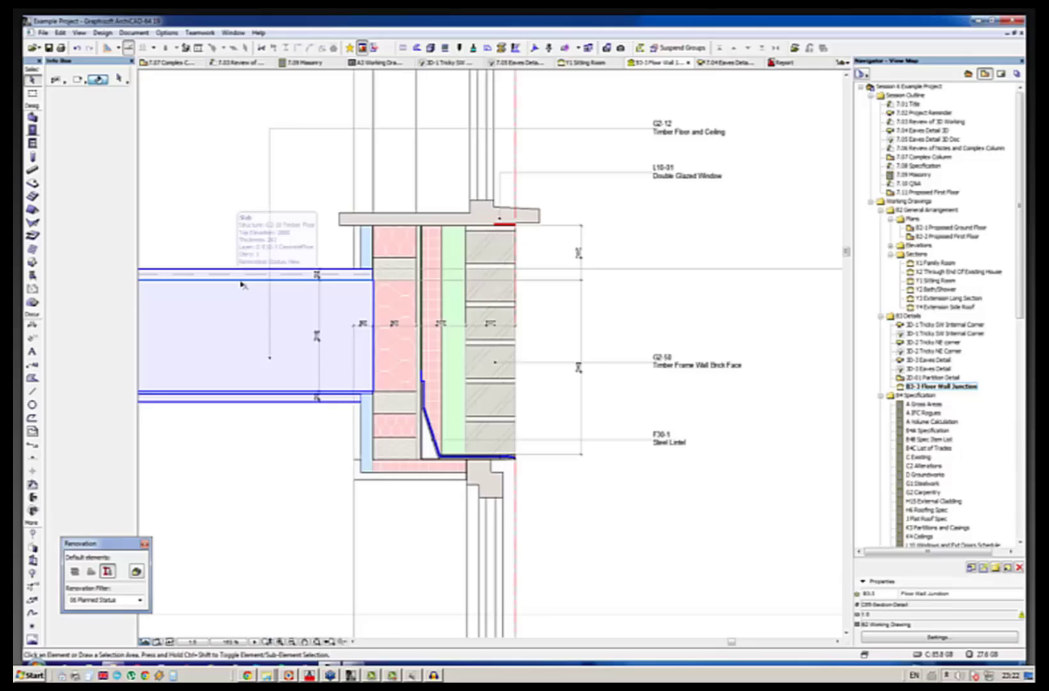
click(248, 332)
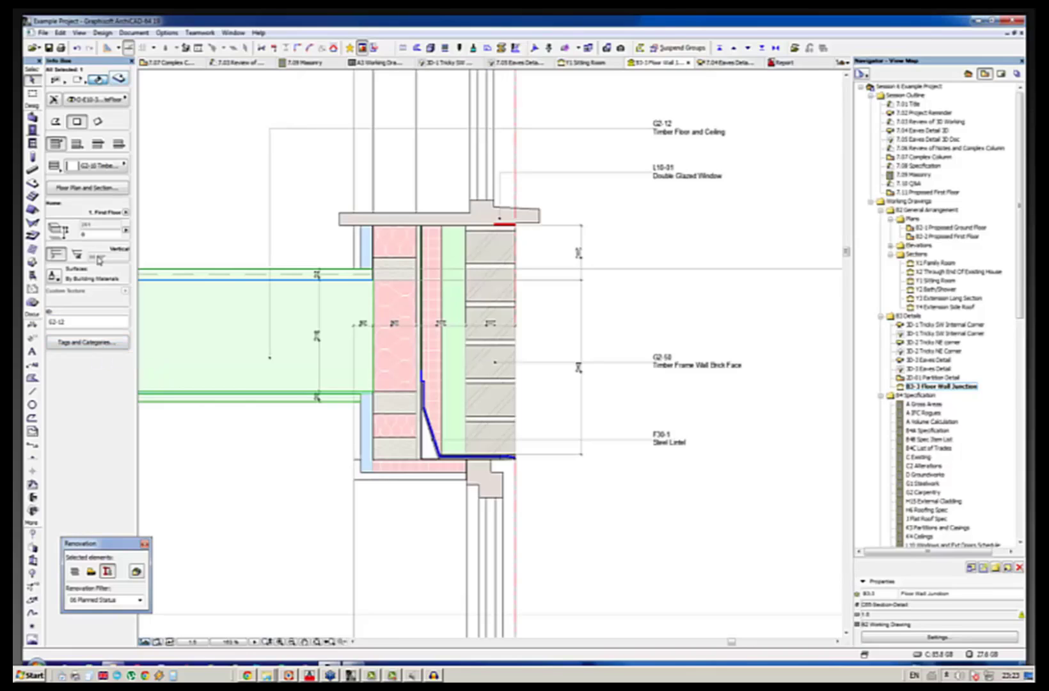
In the slab's Tags and Categories, change the Drawing Note 'and' to '&'.
click(100, 345)
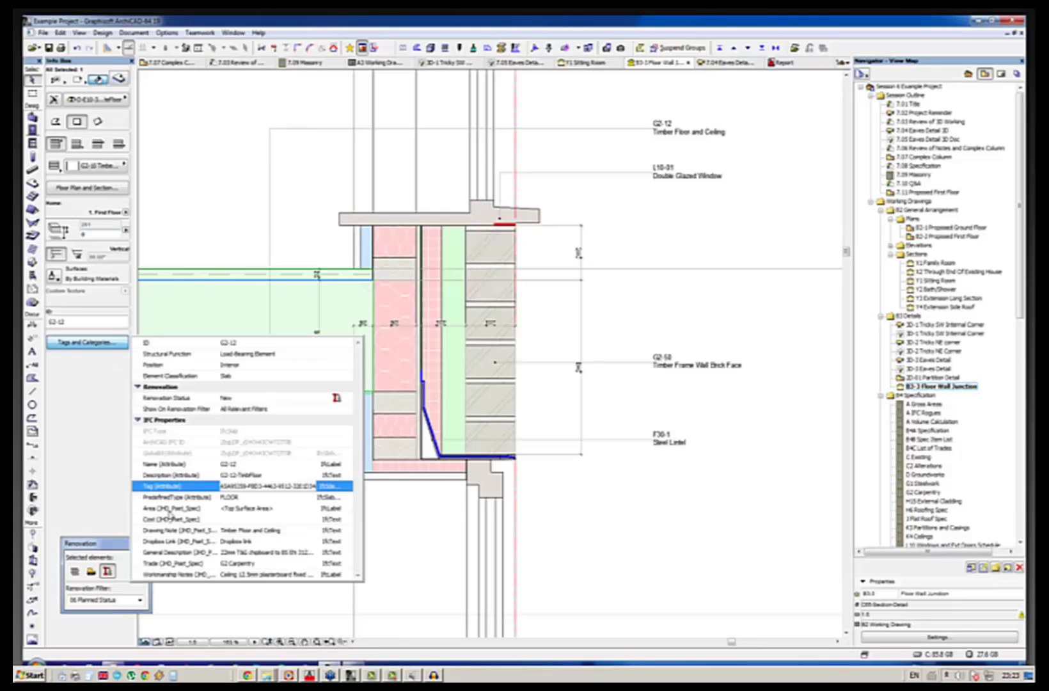
click(277, 531)
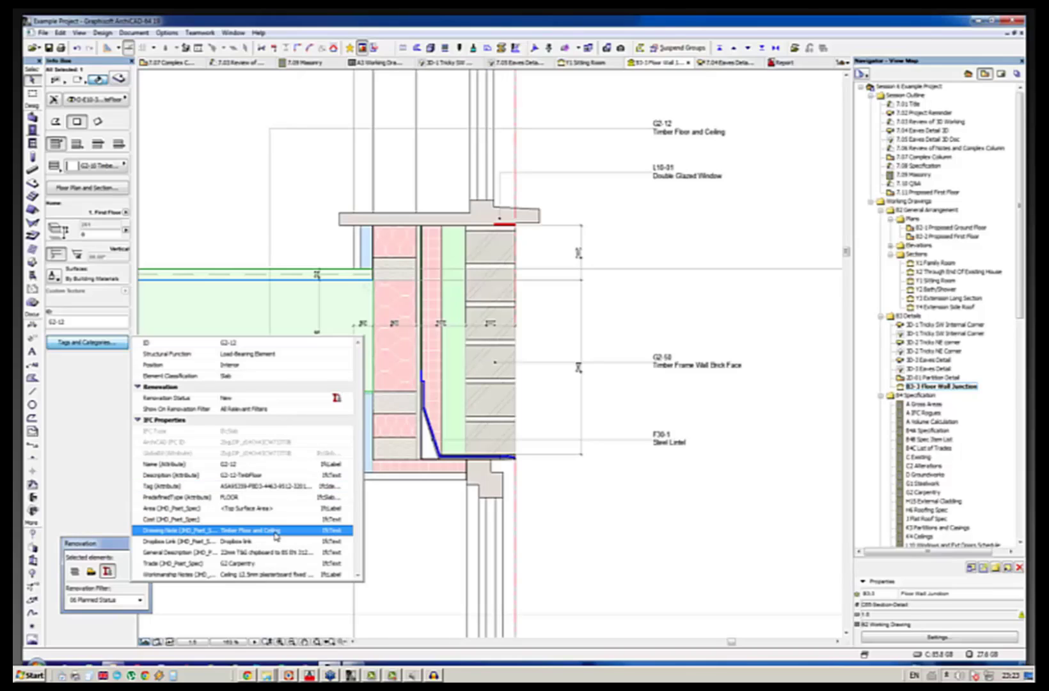
click(278, 552)
click(278, 563)
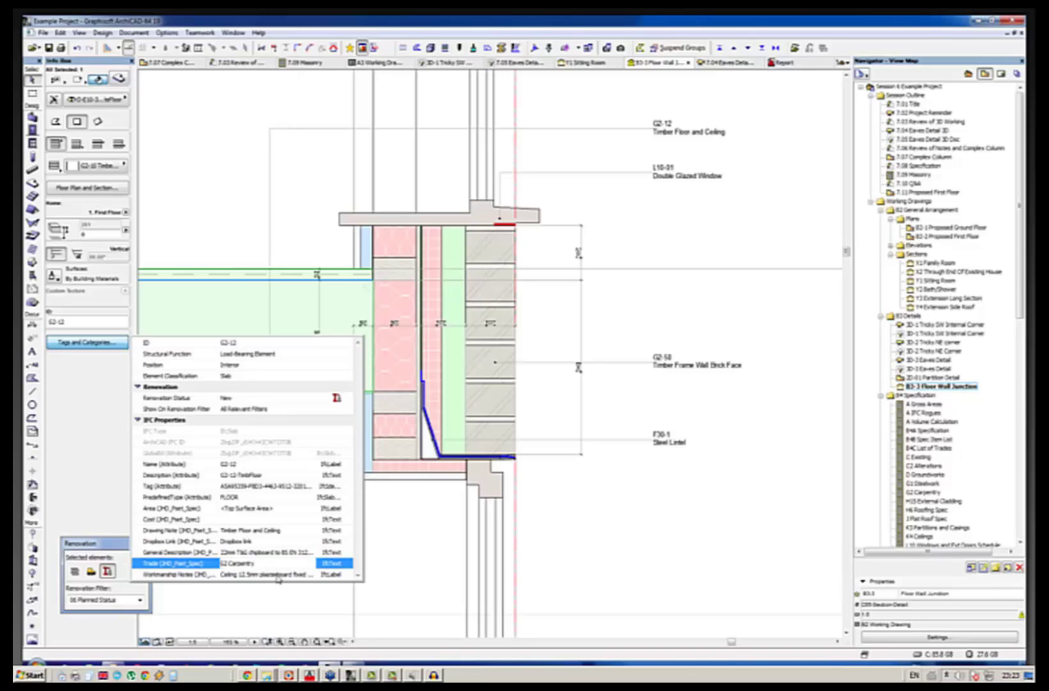
click(278, 575)
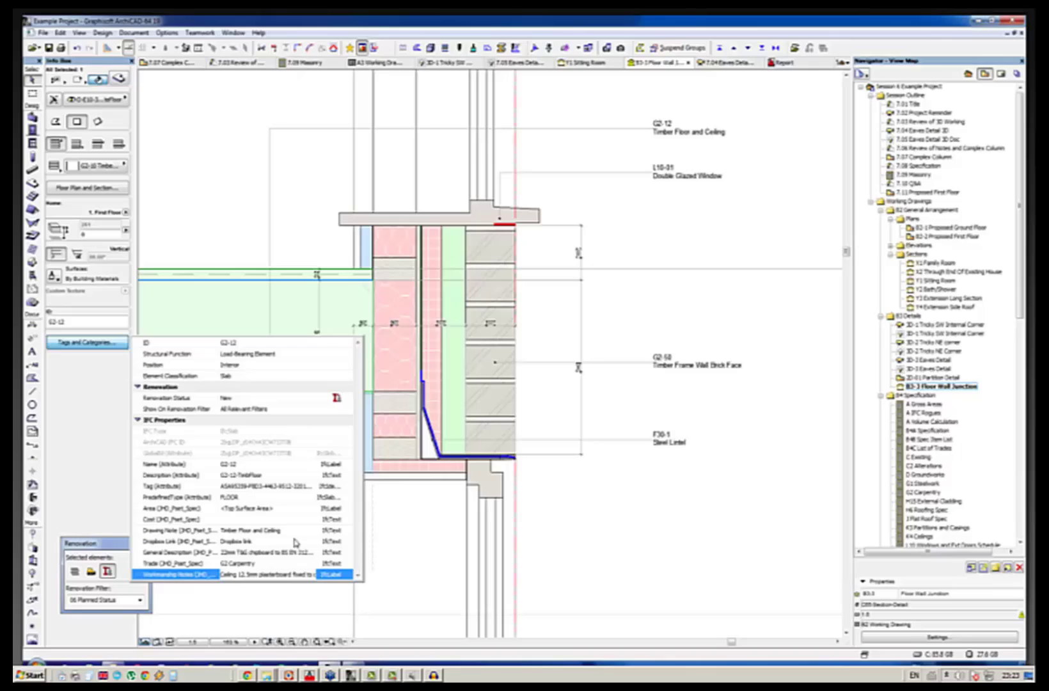
click(264, 531)
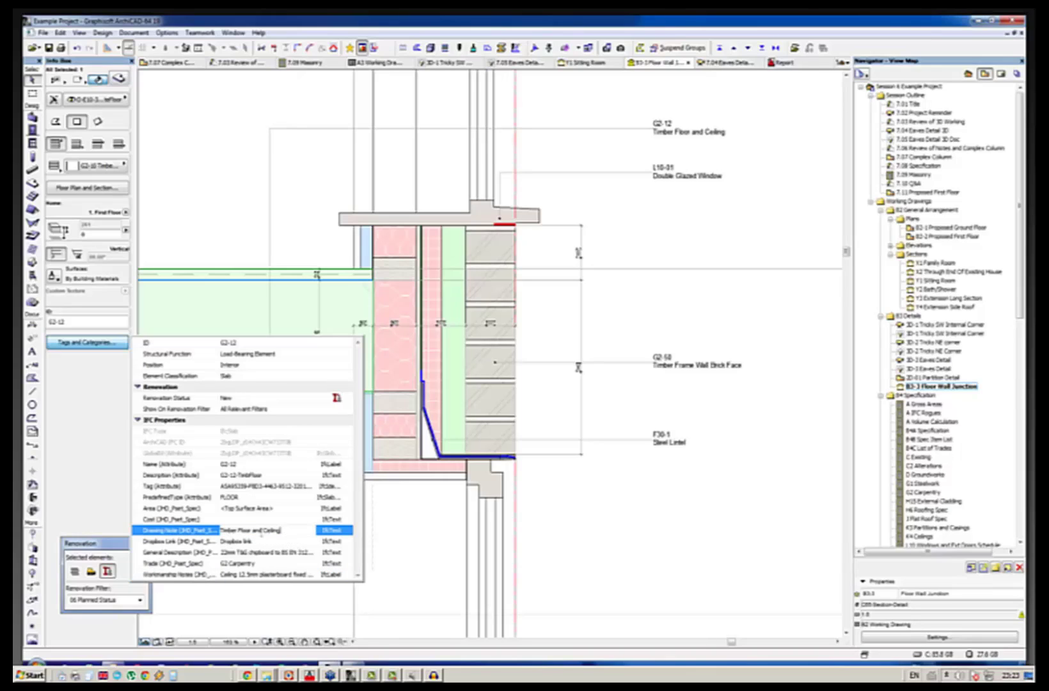
double_click(258, 530)
text(&)
click(392, 567)
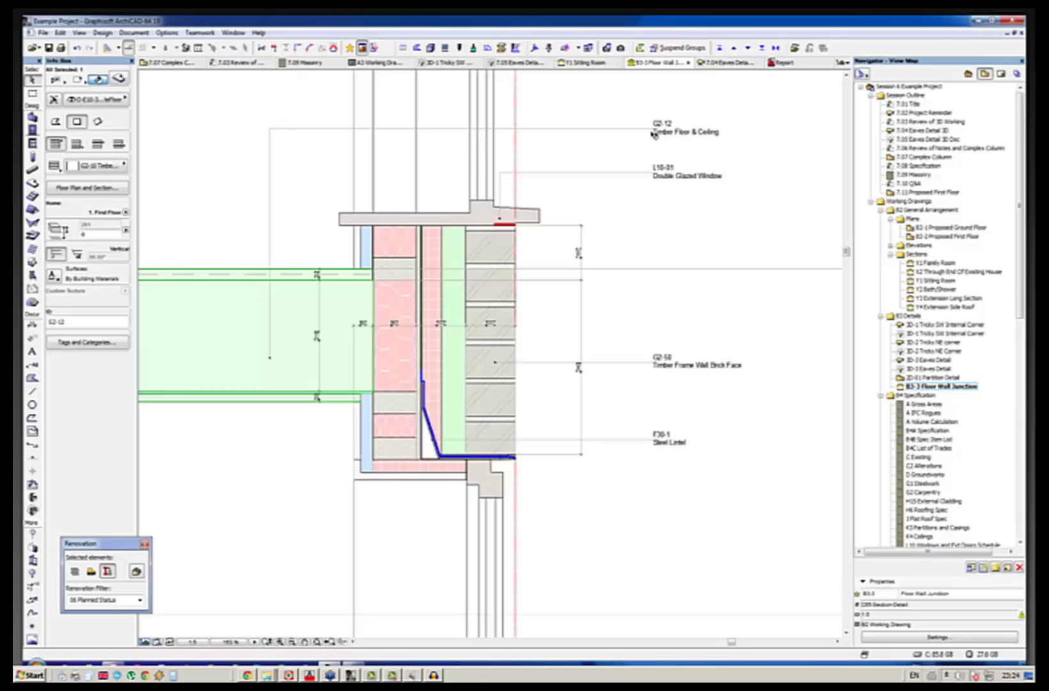
click(71, 322)
key(BackSpace)
text(3)
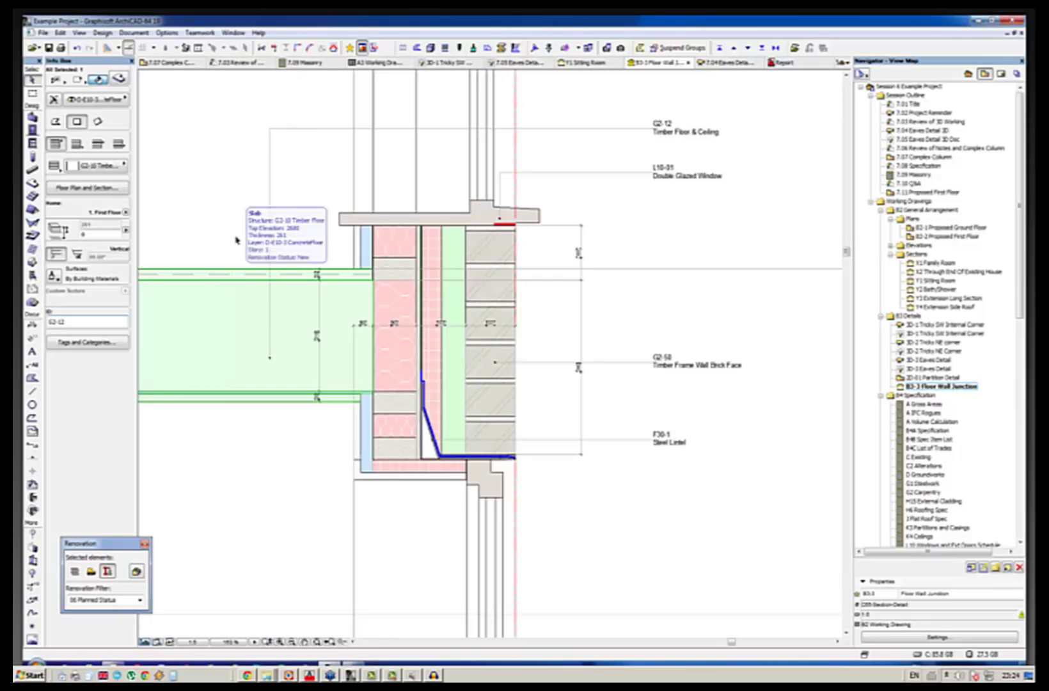
click(649, 101)
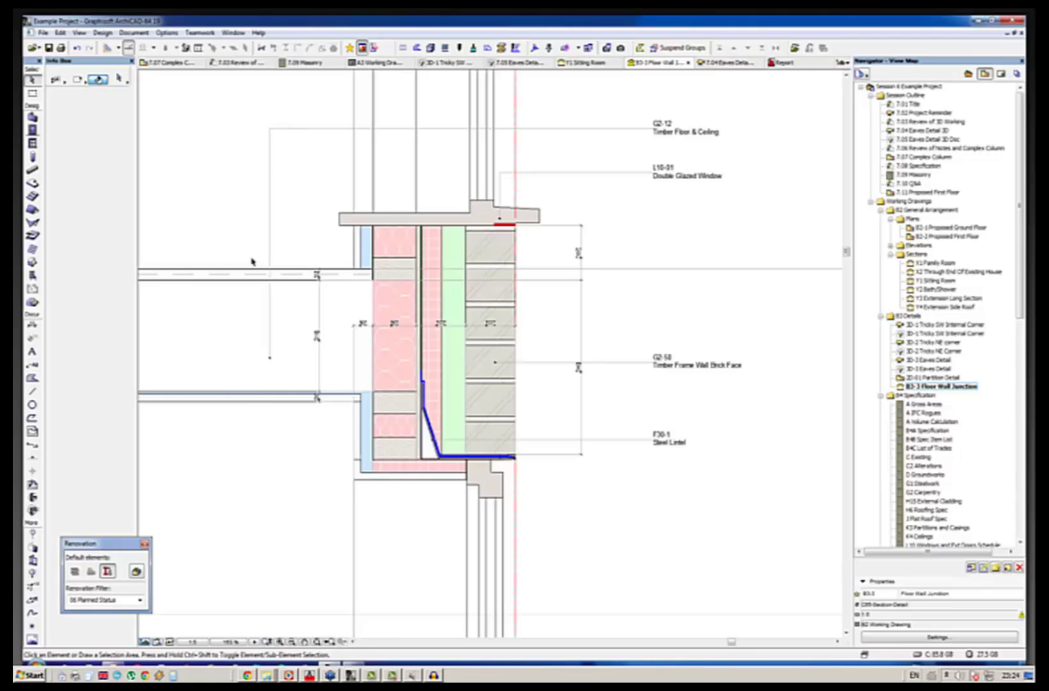
Open view 7.06 from the View Map, then return to the Floor Wall Junction detail.
mouse_move(233, 275)
double_click(947, 151)
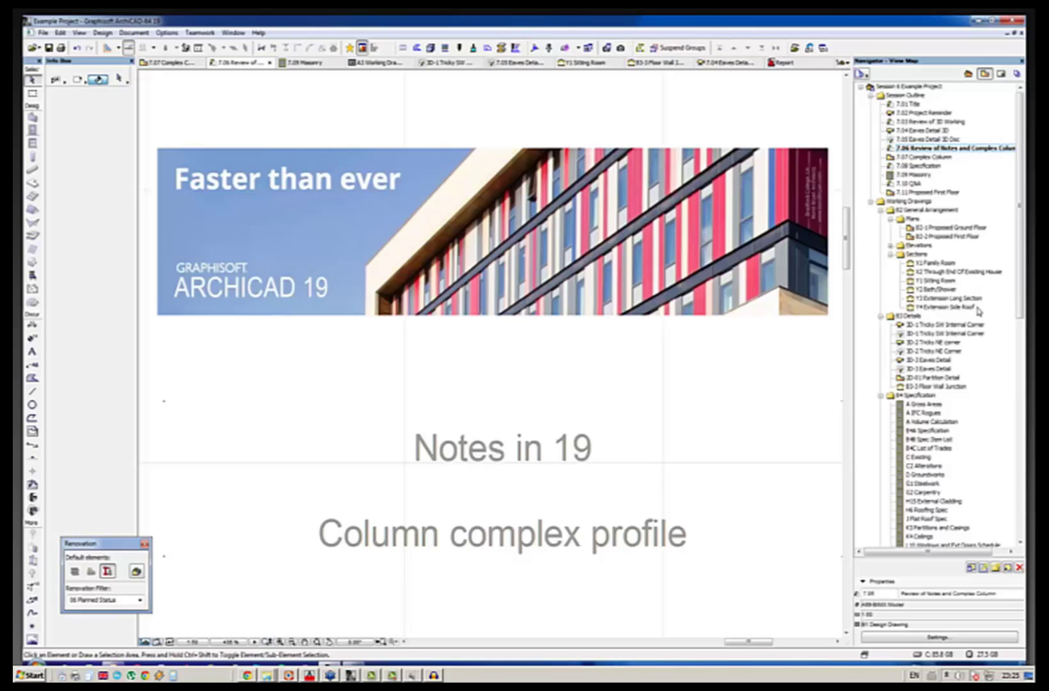
double_click(957, 388)
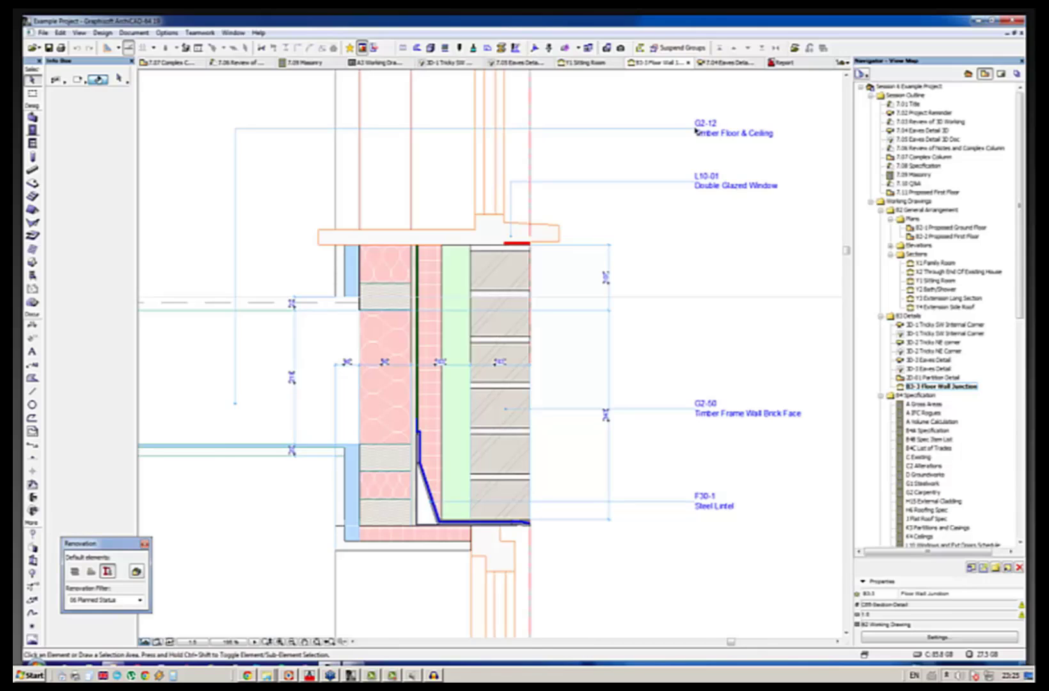
Select the G2-12 floor label and keep Drawing Note as its first custom row.
click(696, 131)
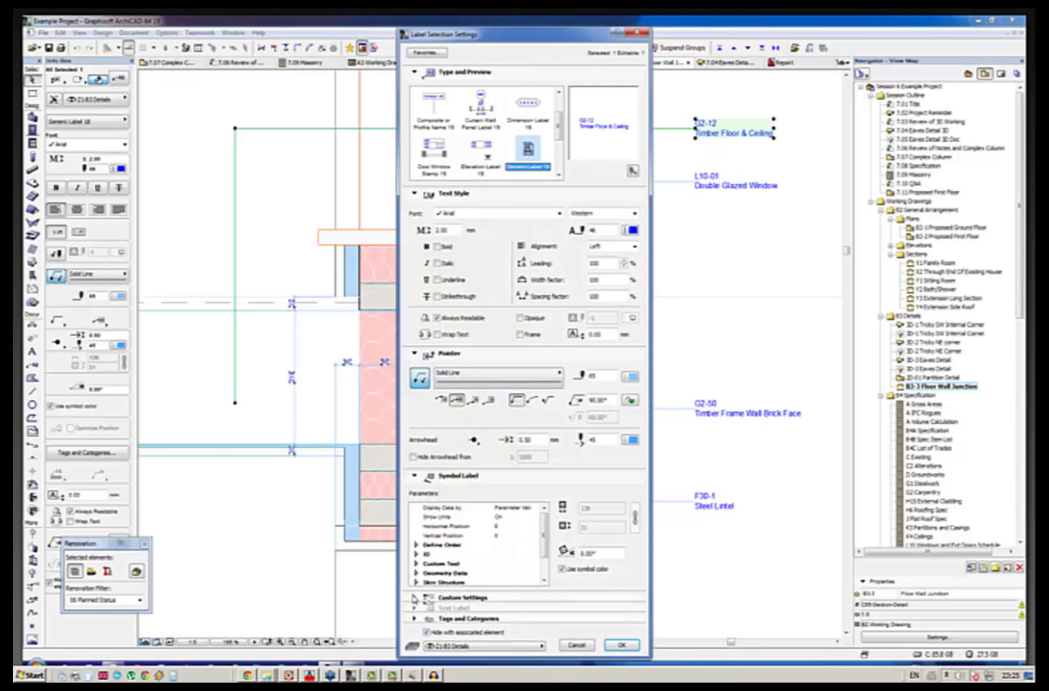
click(414, 597)
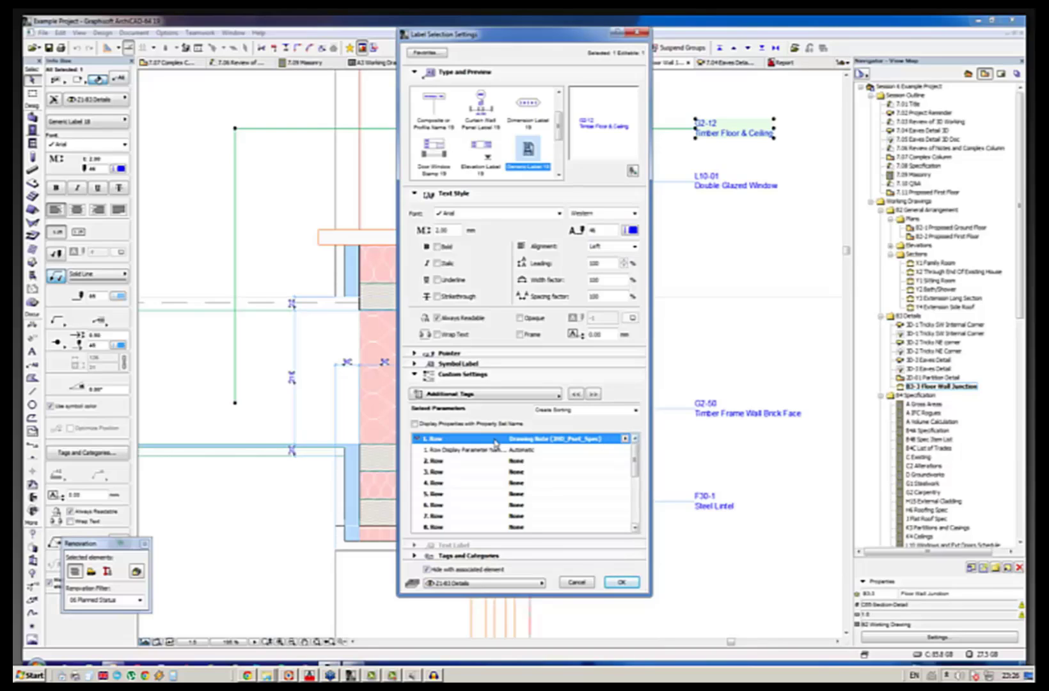
click(625, 440)
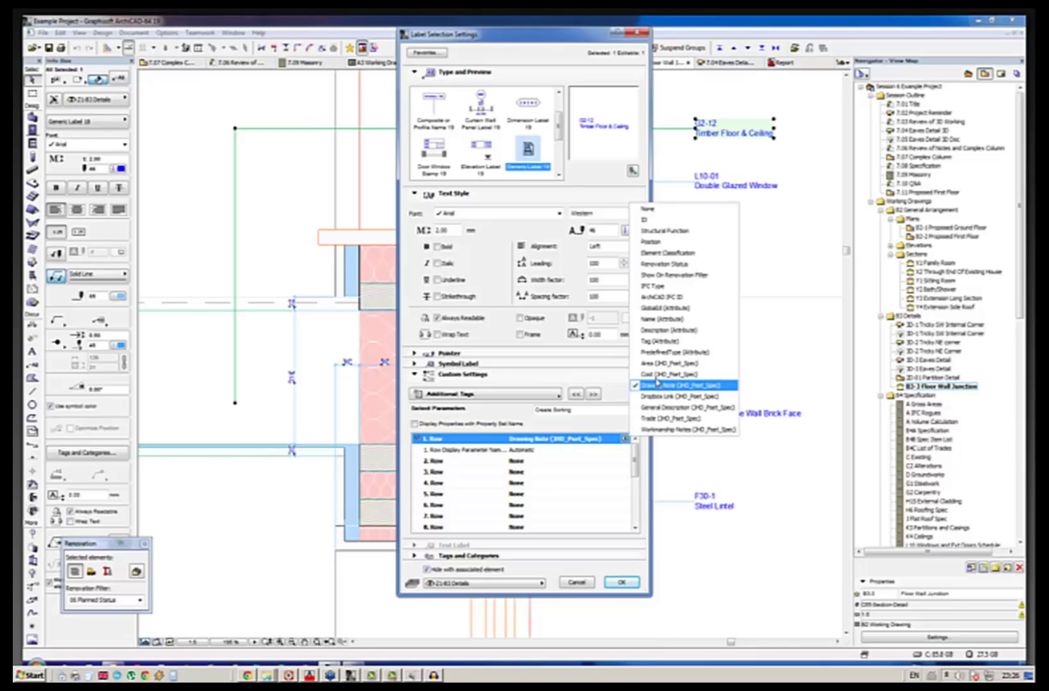
click(707, 388)
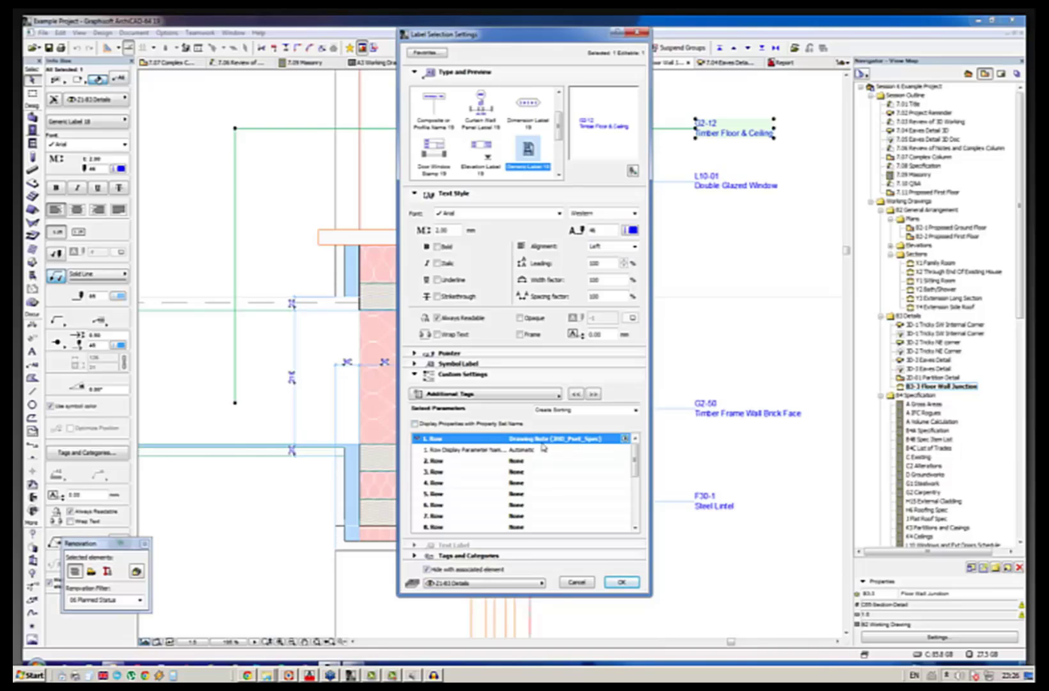
Set the label's second row to the Trade (3HD_Part_Spec) property and confirm.
click(559, 461)
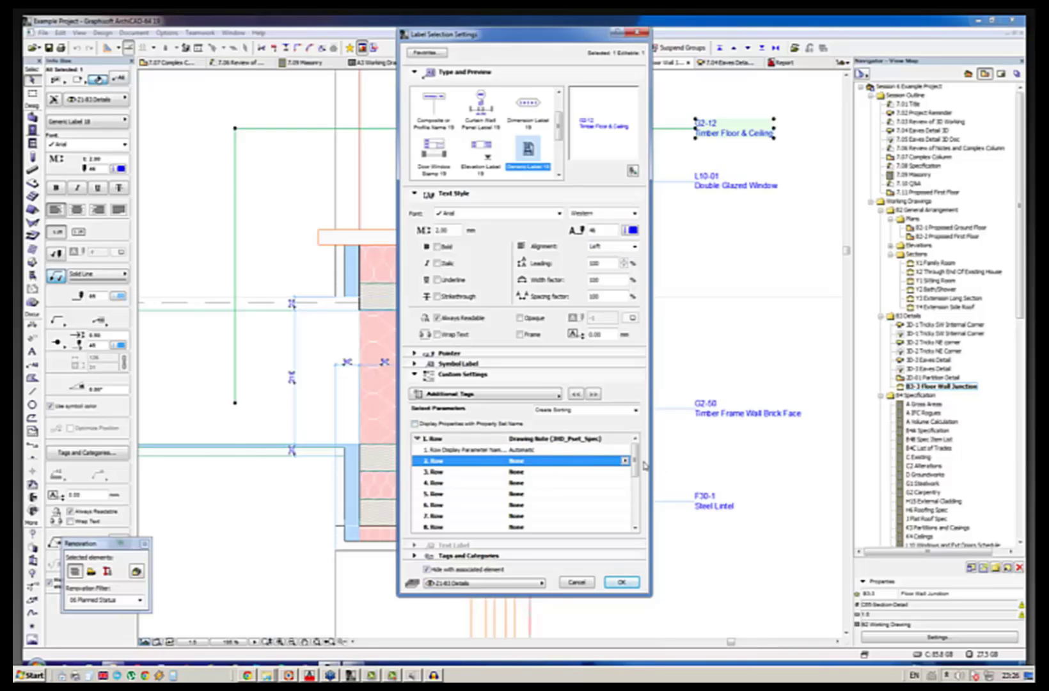
click(625, 462)
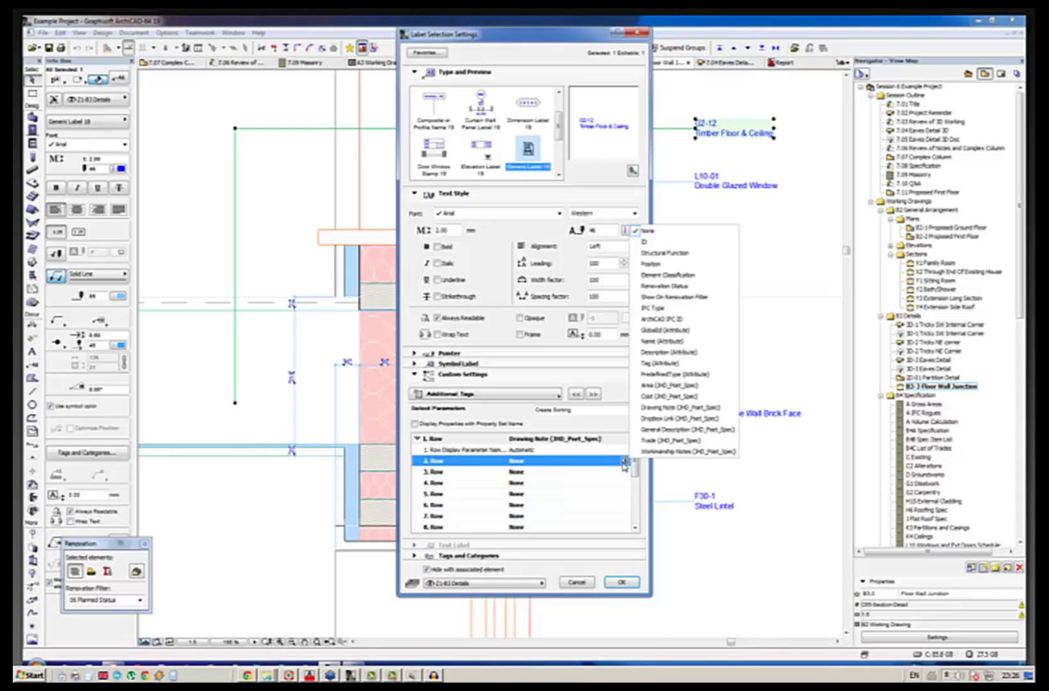
click(689, 429)
click(624, 461)
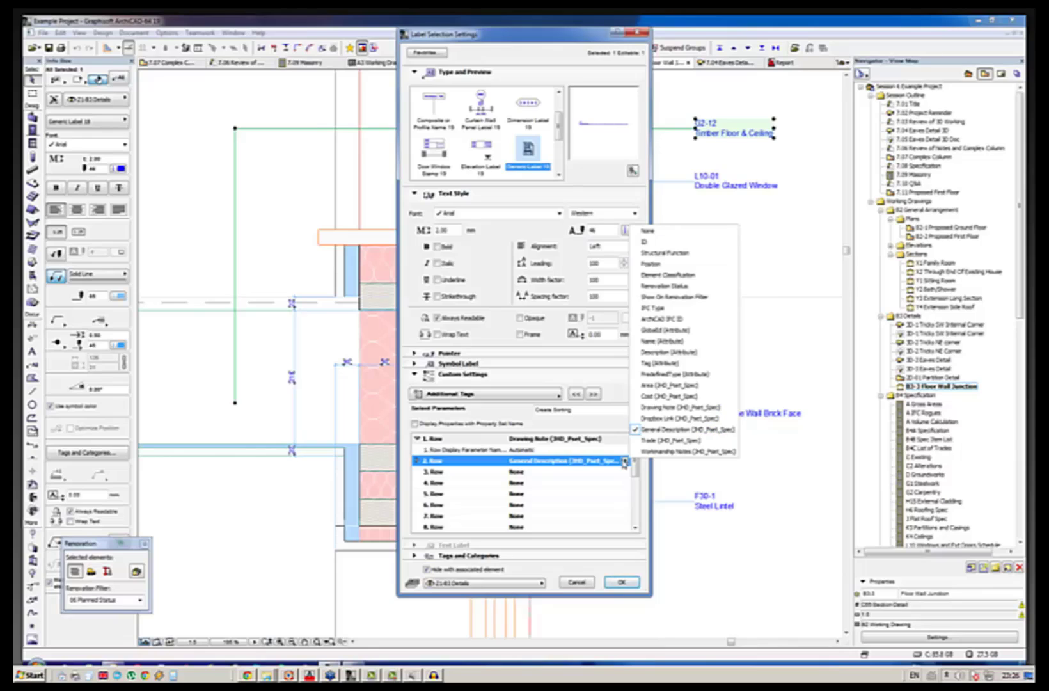
click(666, 441)
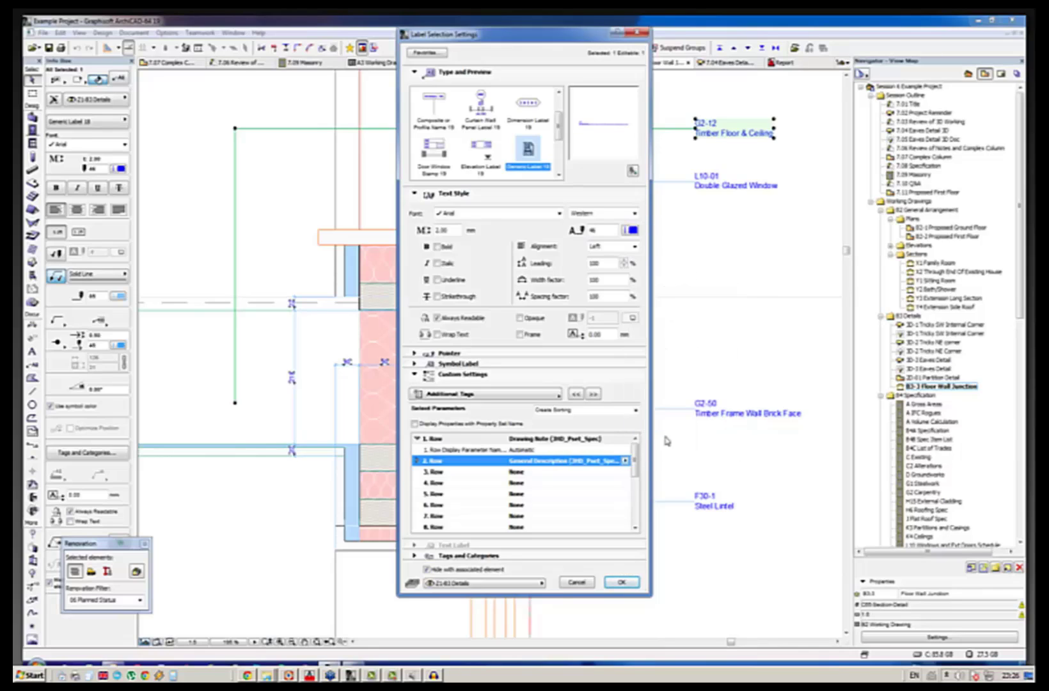
click(615, 582)
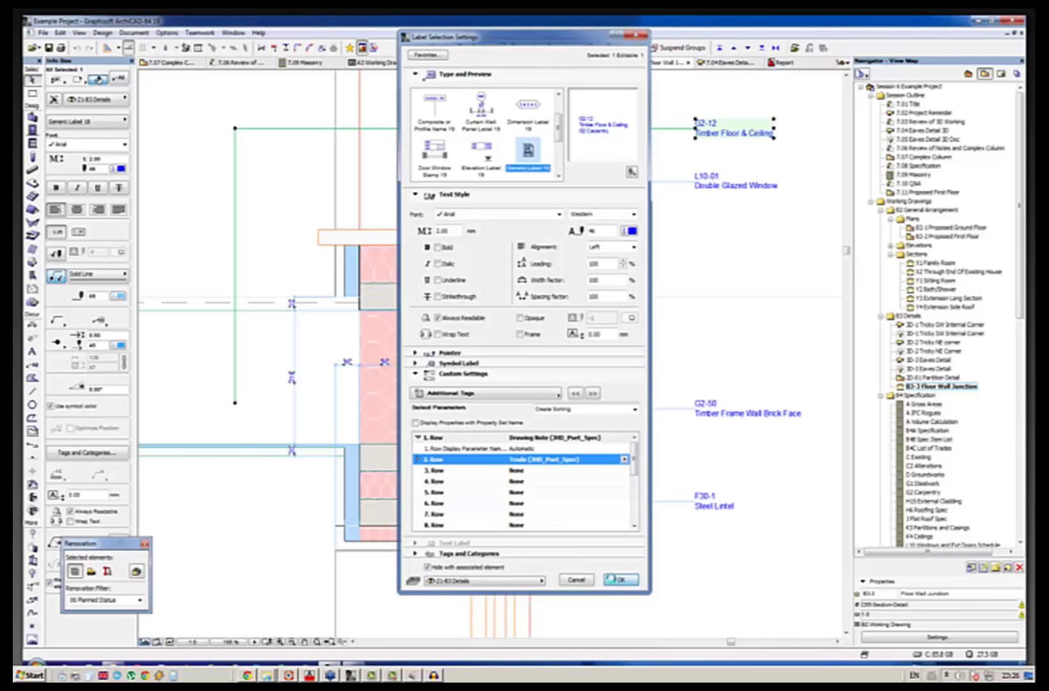
click(444, 225)
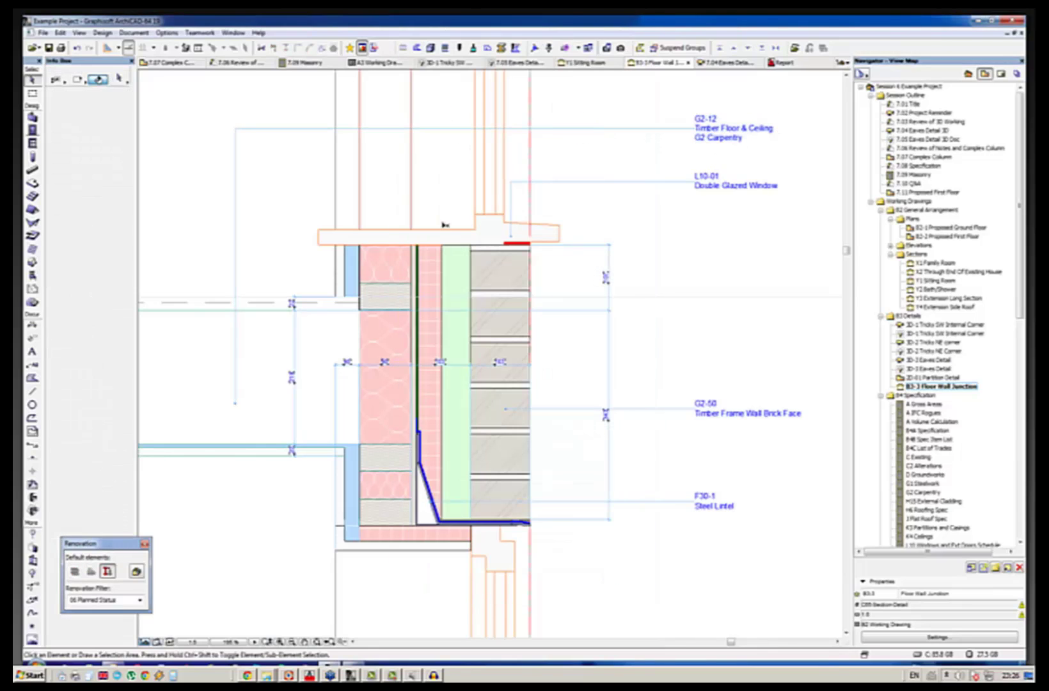